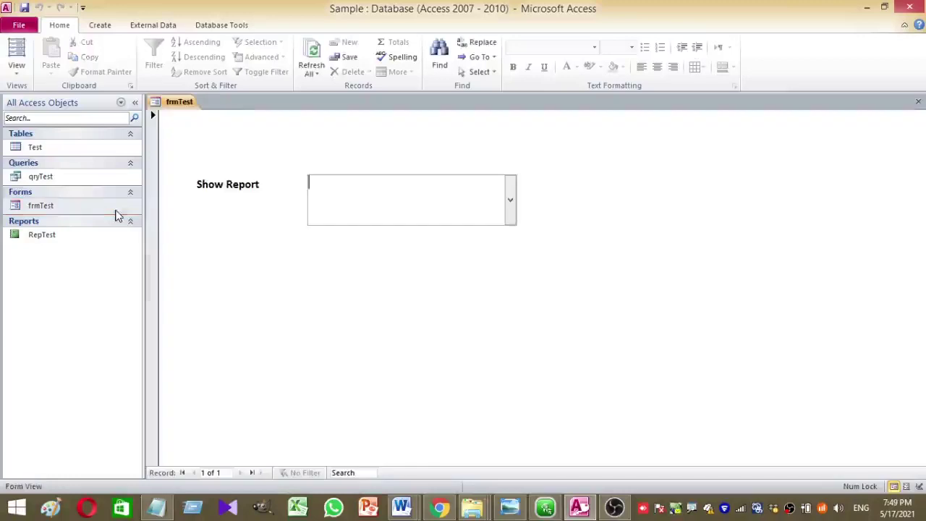
Choose ISGURUSETH in the Show Report combo box, view its filtered RepTest, then close the report.
click(511, 202)
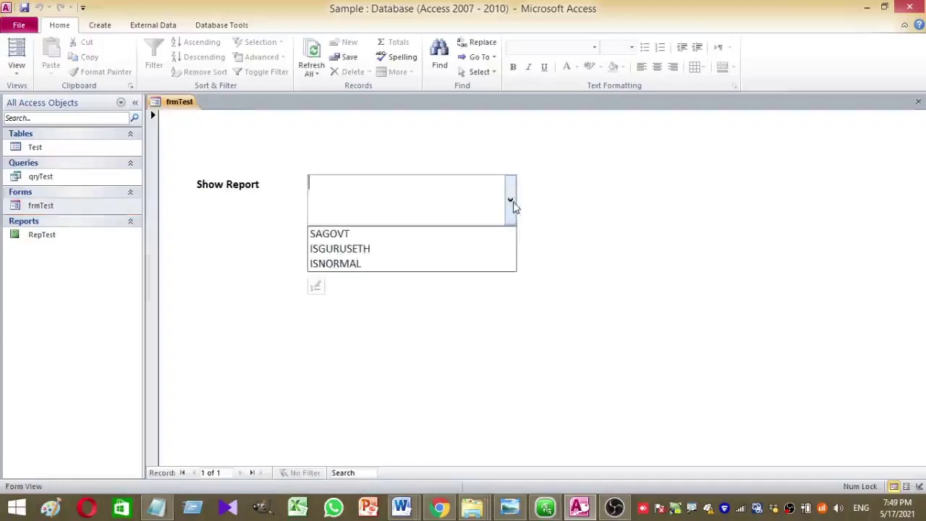
click(486, 251)
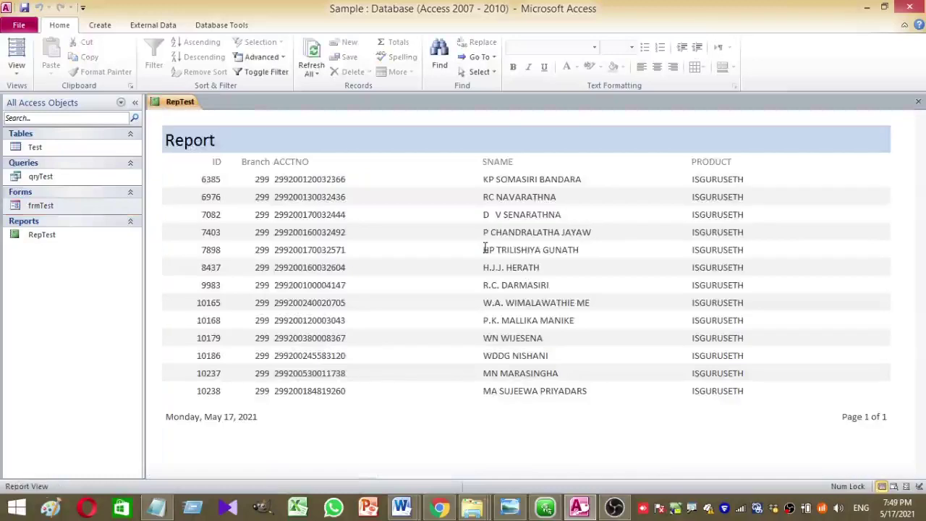
right_click(160, 106)
click(173, 124)
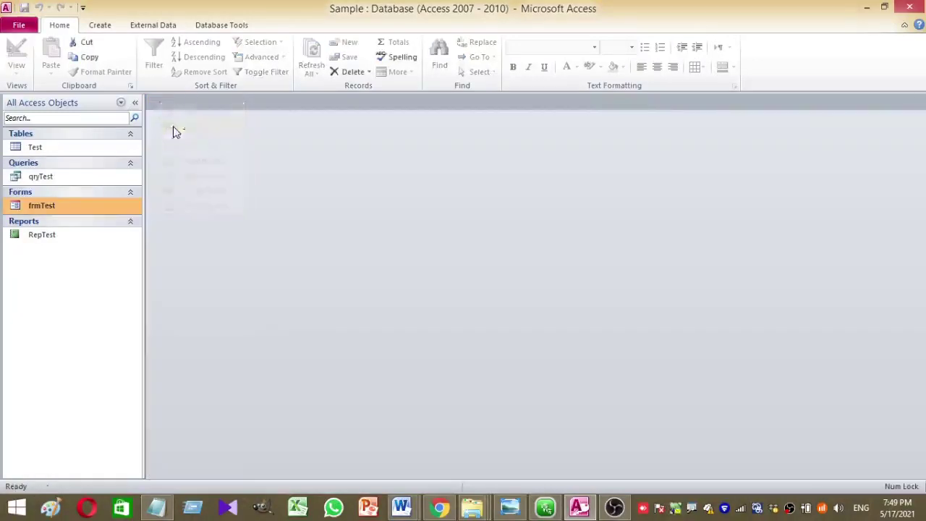
Reopen frmTest, choose ISNORMAL to view its RepTest records, then close the report.
double_click(36, 206)
click(515, 207)
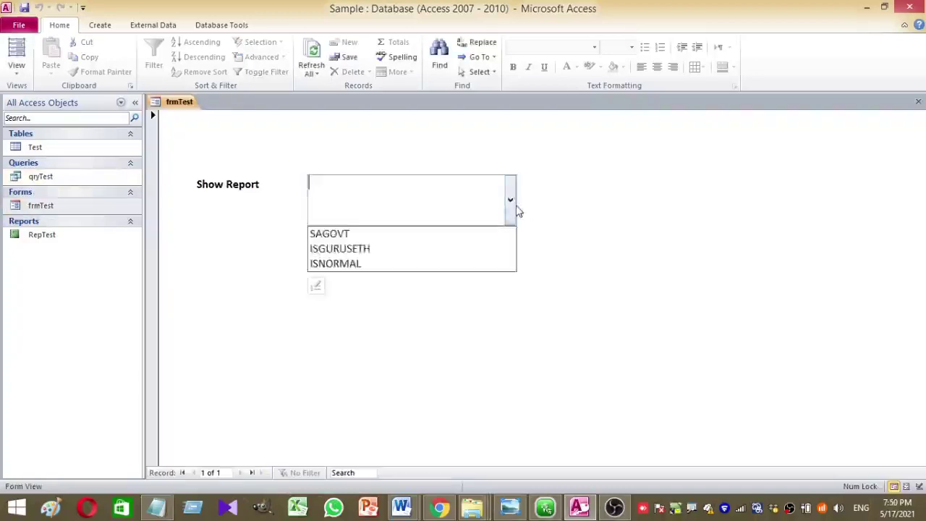
click(477, 264)
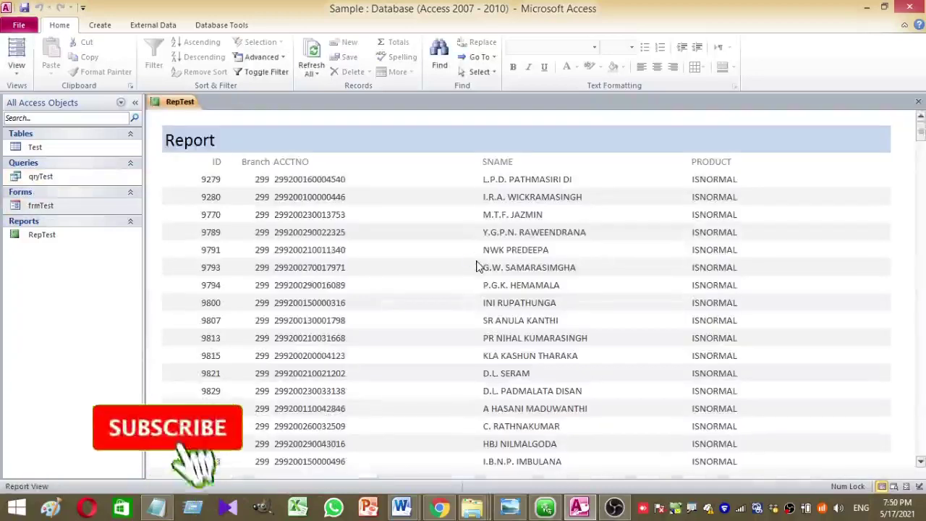
right_click(180, 102)
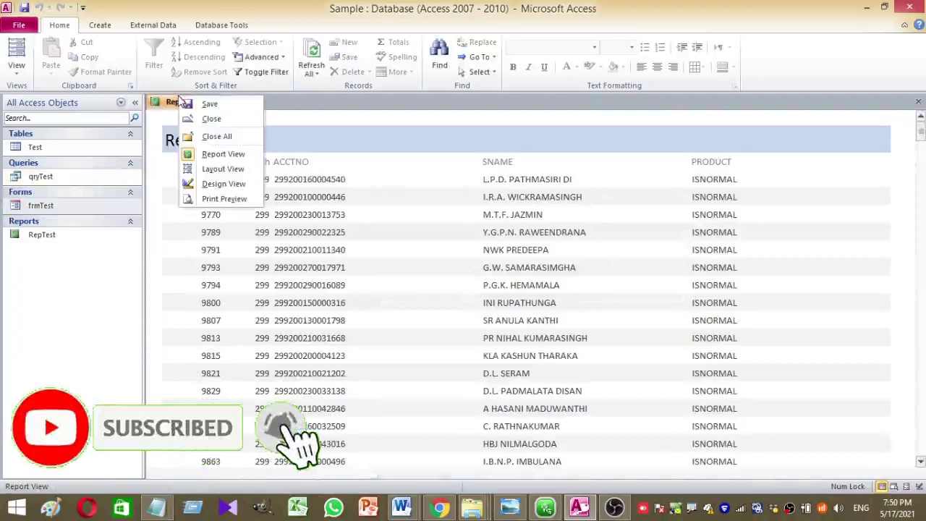
click(209, 119)
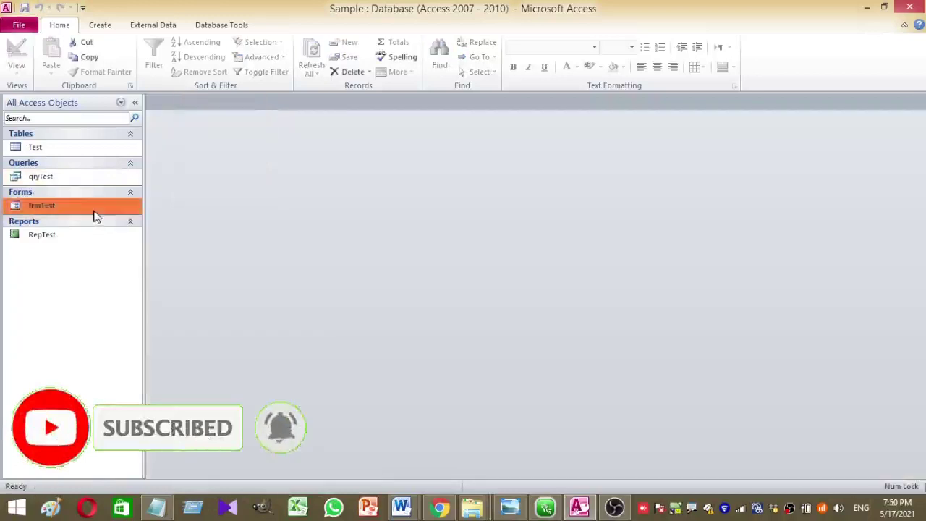
Reopen frmTest and choose SAGOVT to show its record in RepTest.
double_click(95, 211)
click(510, 214)
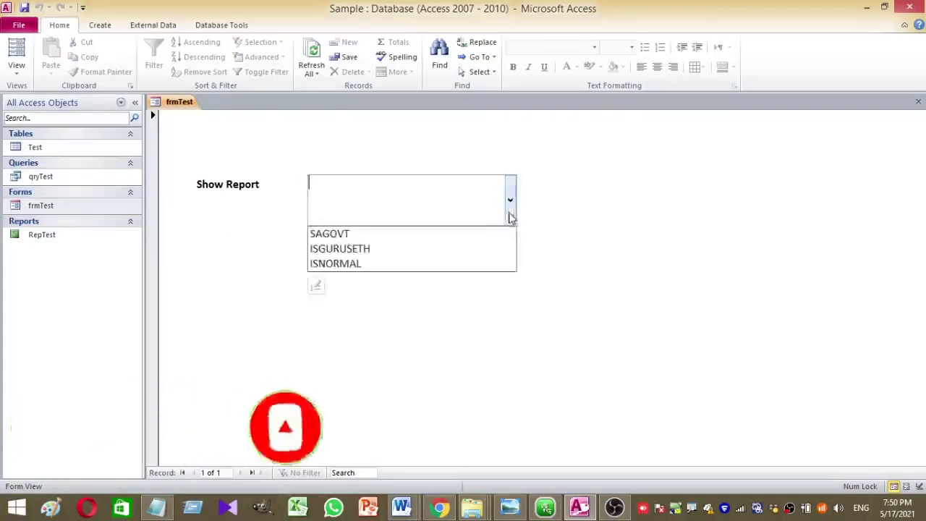
click(478, 235)
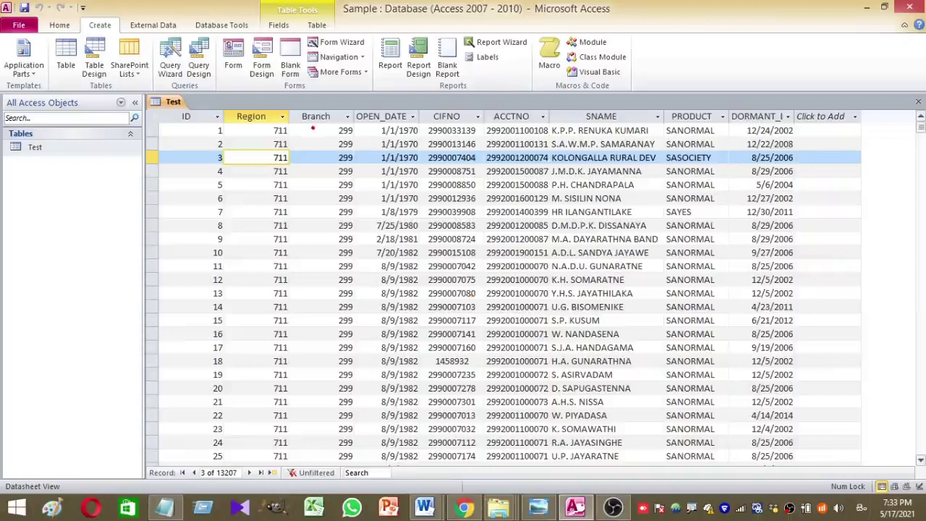
Open the Test table from the navigation pane to show its 13,207 account records.
click(56, 149)
Create a new Blank Form from the Create tab and save it under the name frmTest.
click(94, 26)
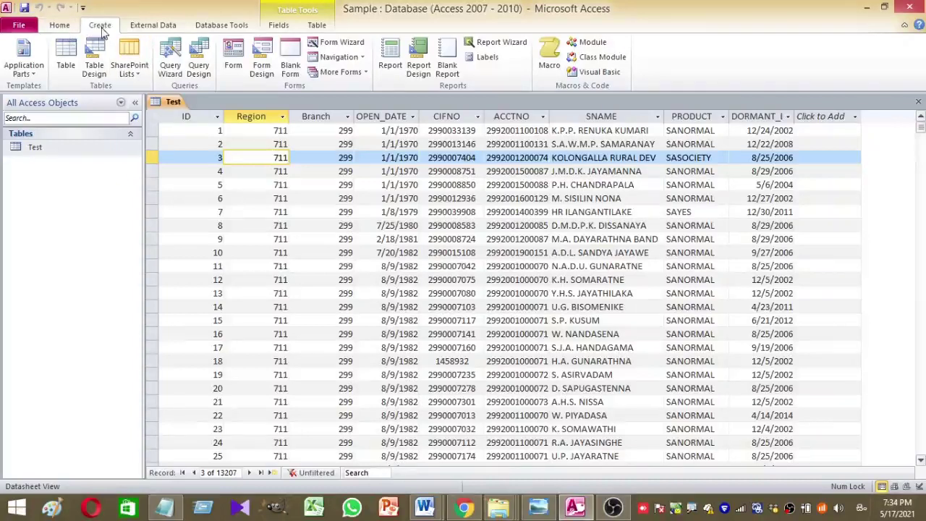
click(289, 65)
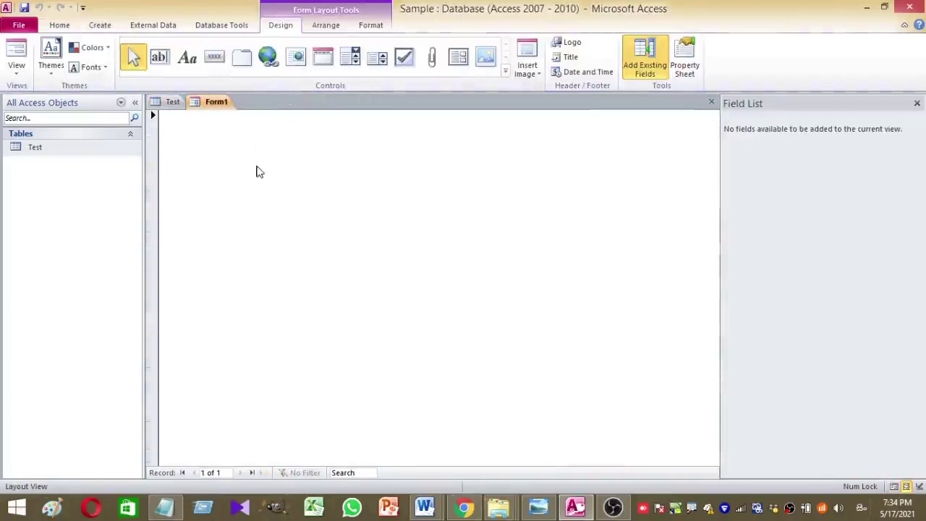
key(ctrl+s)
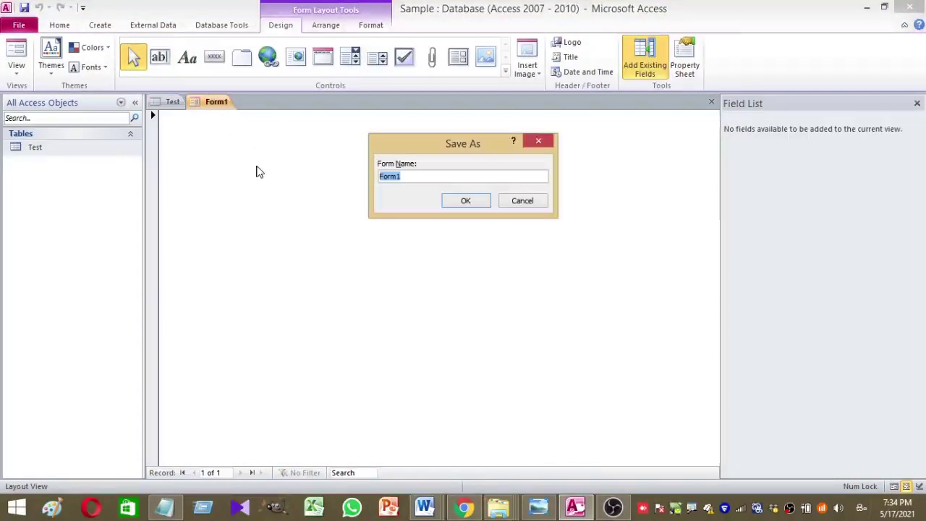
text(frme)
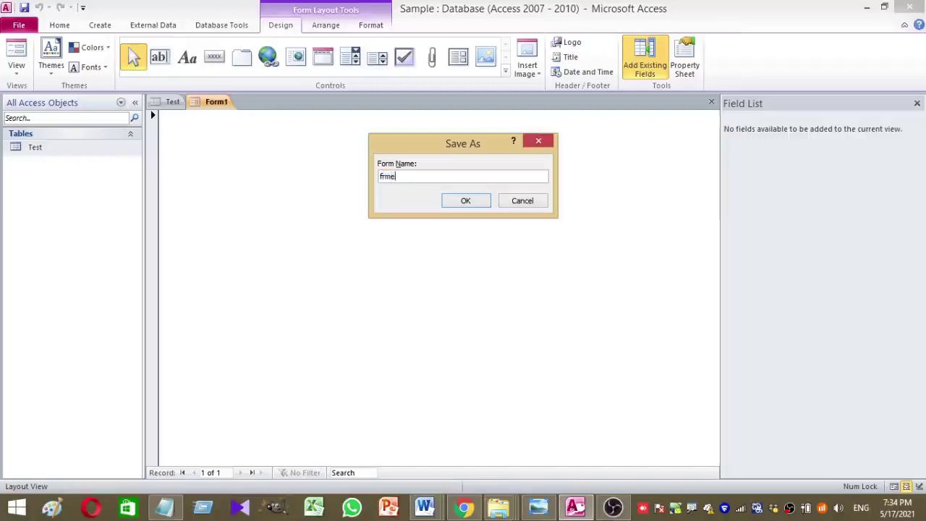
key(BackSpace)
text(Test)
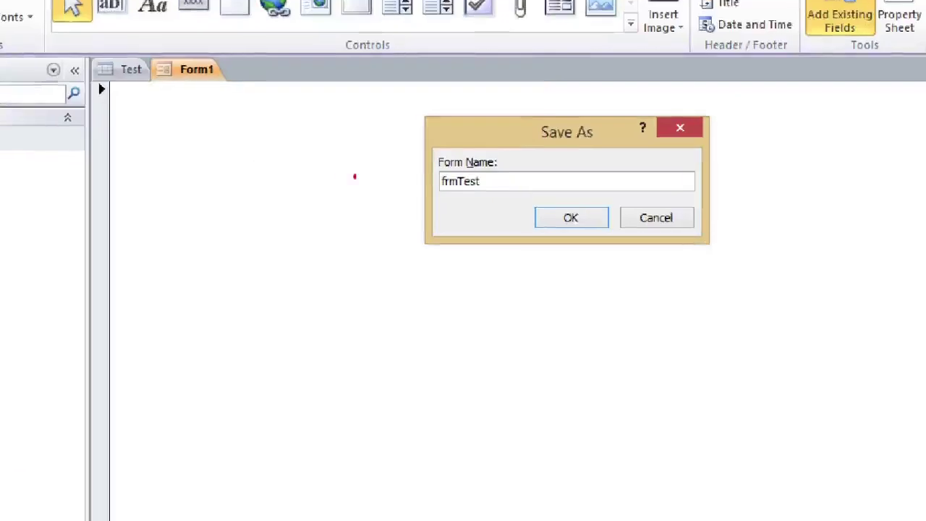
mouse_move(387, 110)
mouse_down()
mouse_move(538, 182)
mouse_move(922, 312)
mouse_move(857, 304)
mouse_up()
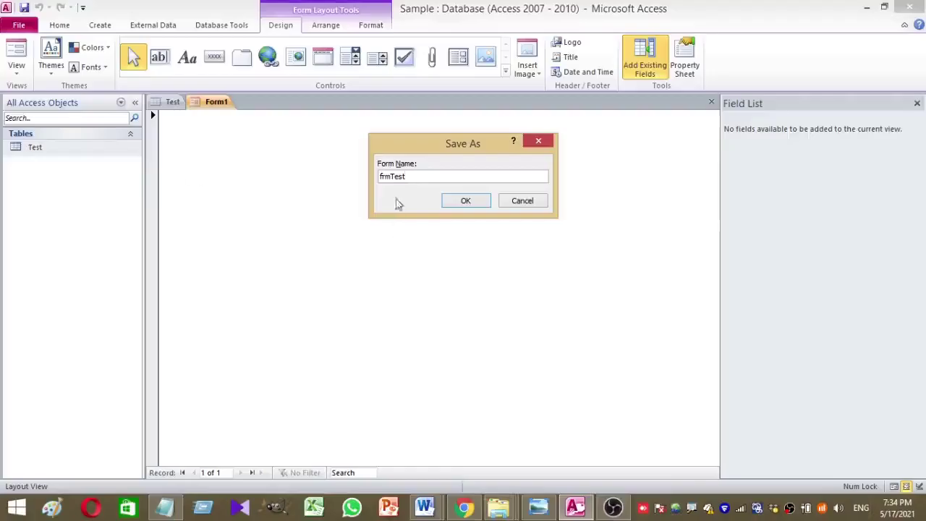
click(449, 206)
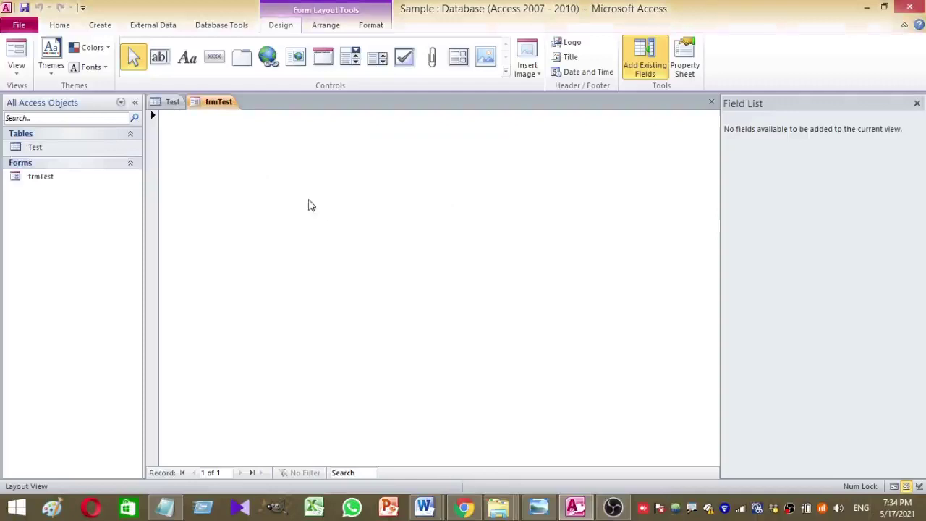
right_click(281, 182)
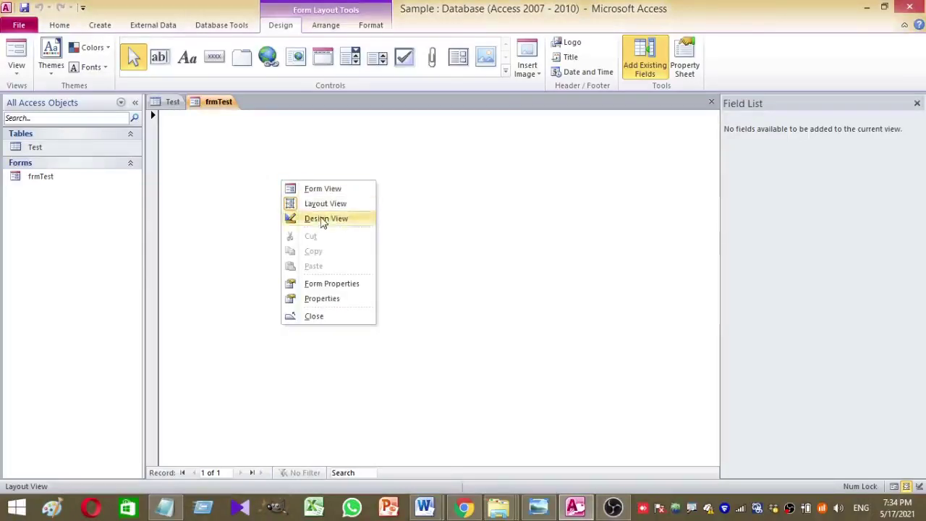
Switch frmTest to Design View and draw a combo box on it.
click(323, 221)
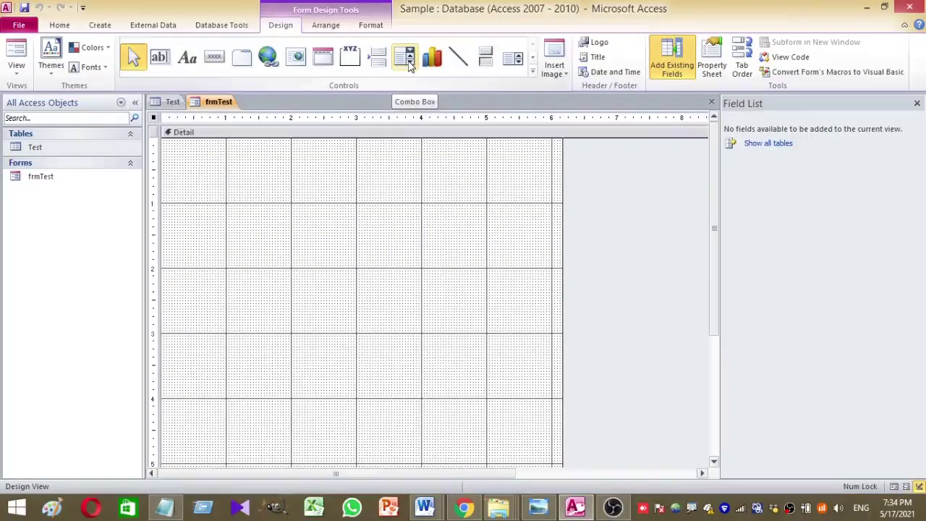
click(410, 64)
drag(280, 206, 489, 253)
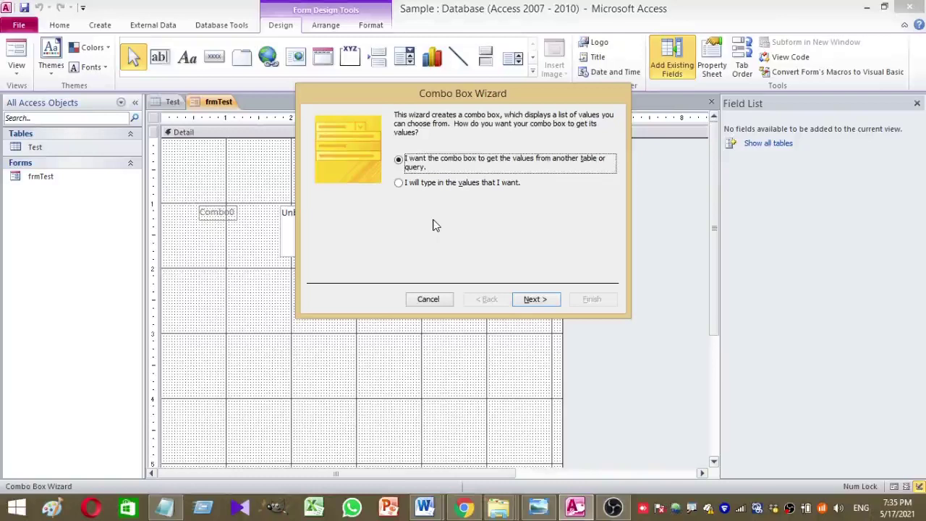
Enter SAGOVT, ISGURUSETH and ISNORMAL as the combo box's typed list values.
click(400, 187)
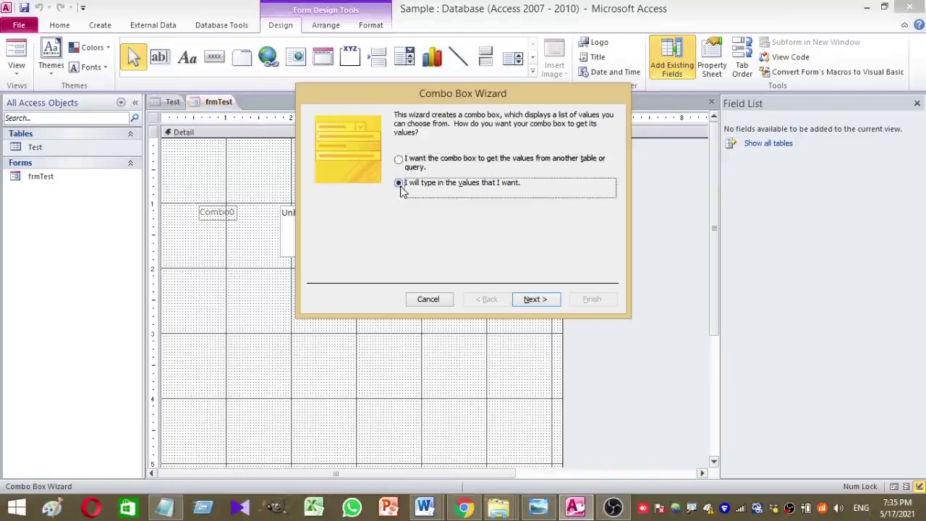
key(Return)
key(Caps_Lock)
text(SA)
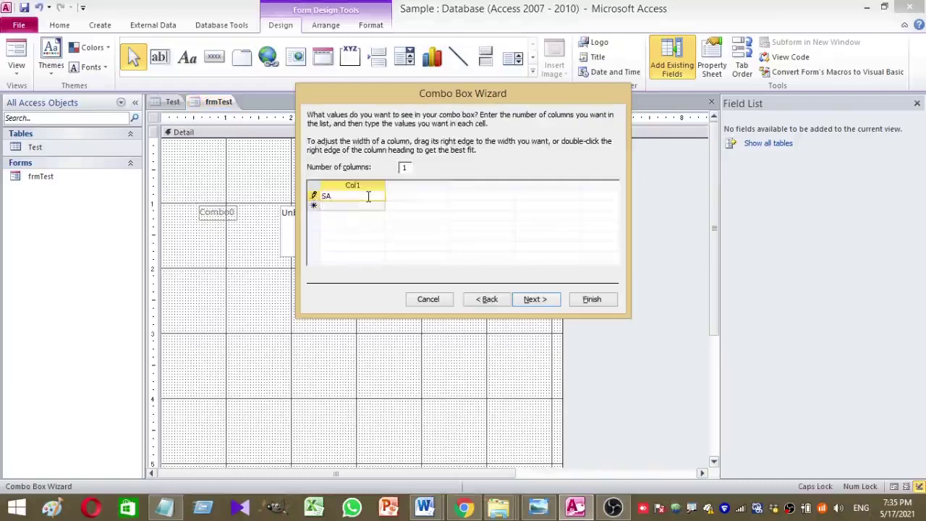
text(GOVT)
key(Return)
text(ISGURUSETH)
key(Return)
text(ISNORMAL)
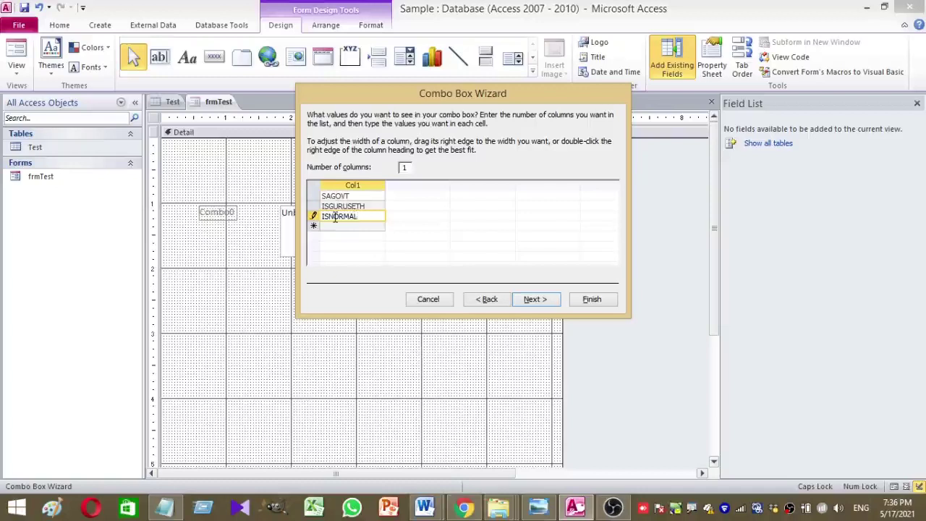
key(Caps_Lock)
Label the combo box 'Show Report' and finish the wizard.
click(535, 300)
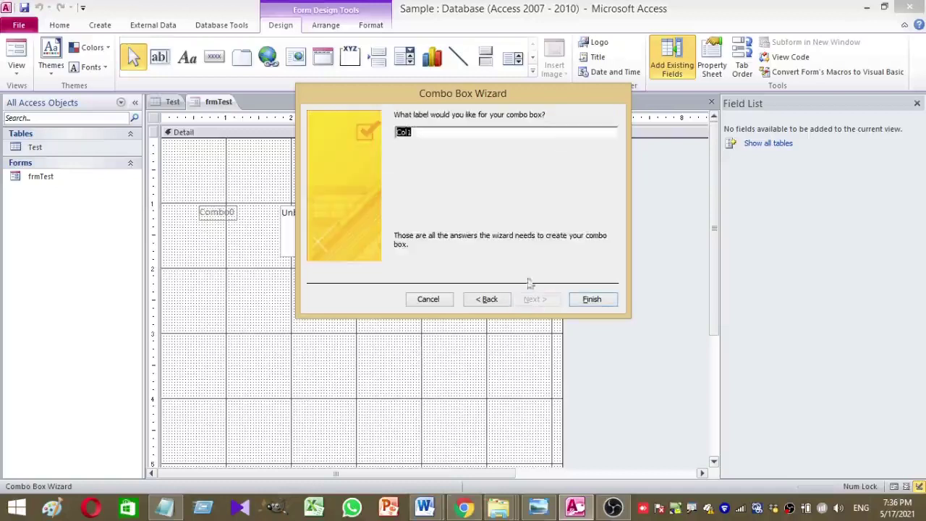
text(Sw)
text(l)
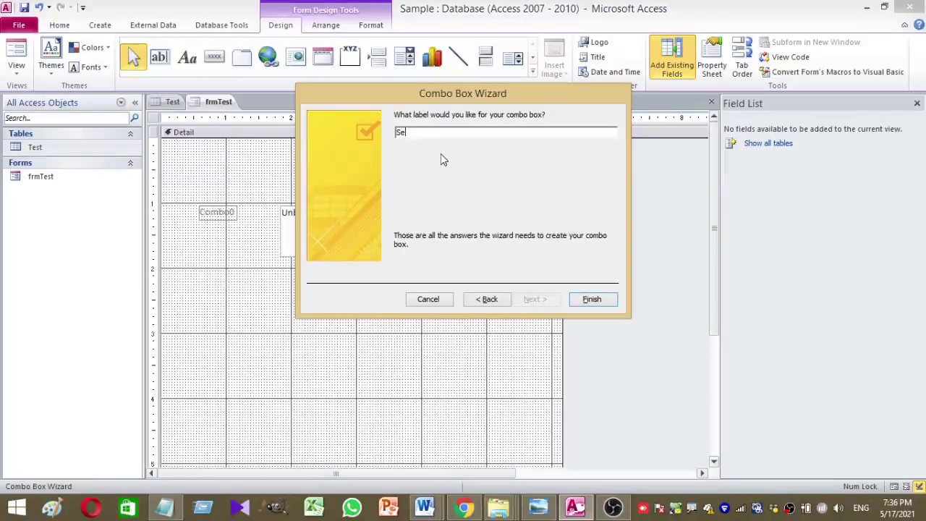
key(BackSpace)
key(BackSpace)
text(Show Repot)
key(BackSpace)
key(BackSpace)
click(590, 298)
Make the Show Report label bold, 13-point and black.
click(217, 211)
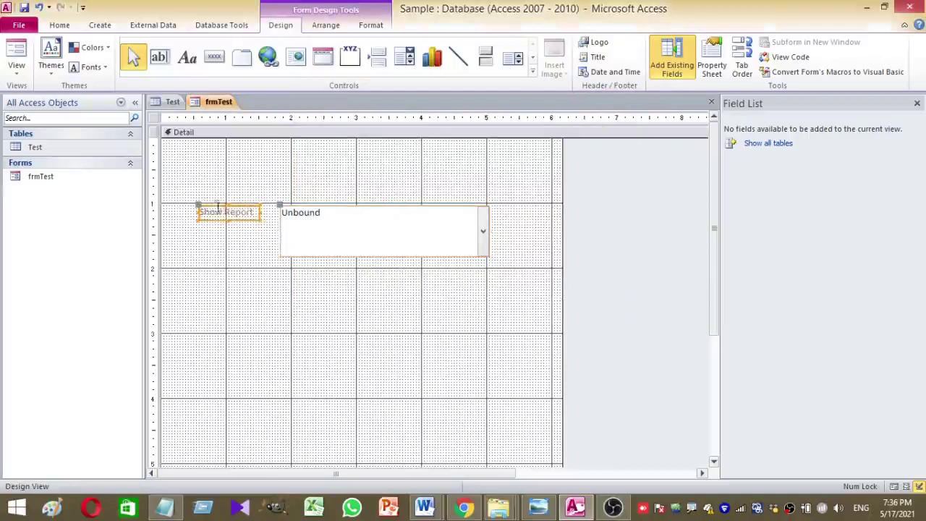
click(64, 26)
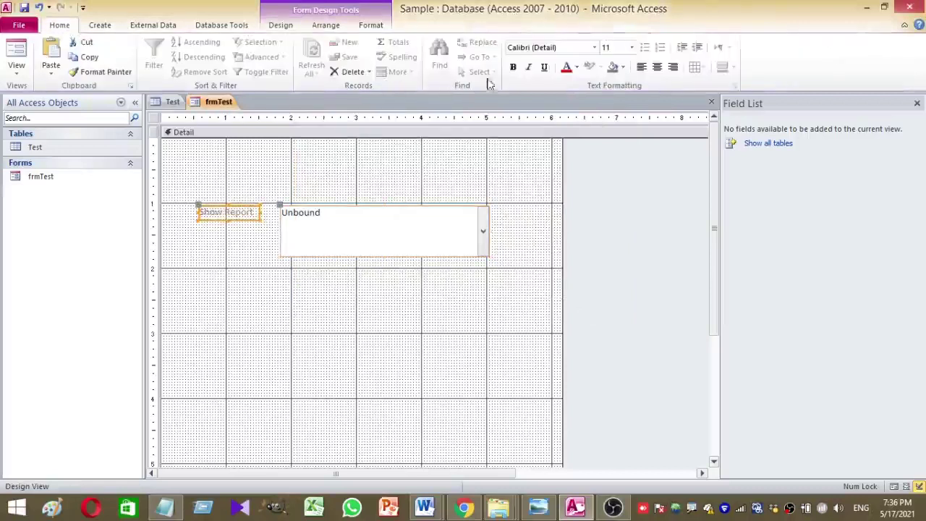
click(513, 68)
click(605, 47)
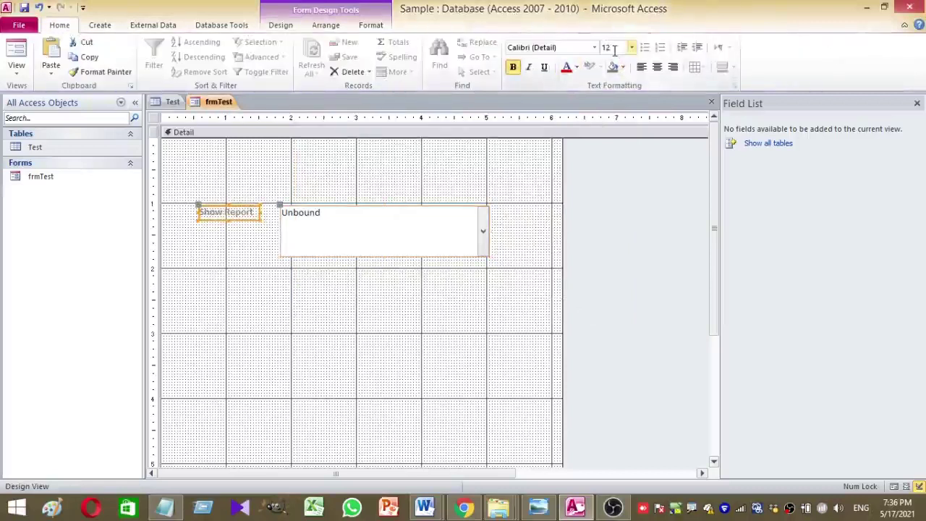
key(BackSpace)
text(13)
click(359, 181)
click(229, 212)
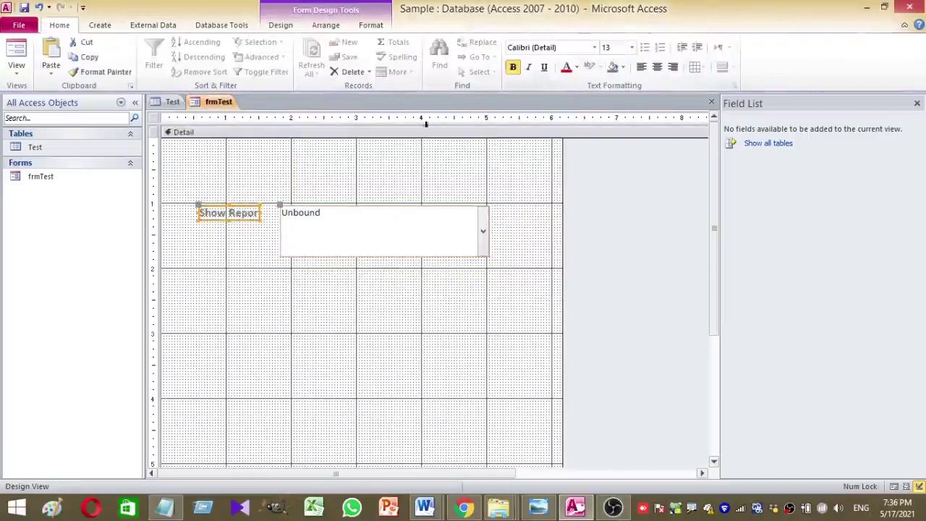
click(577, 67)
click(593, 84)
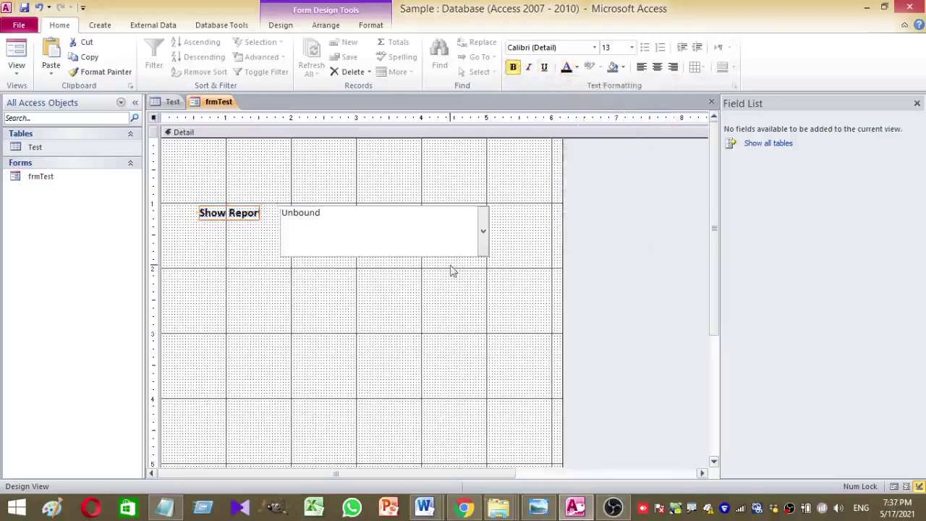
Set the Unbound combo box's font size to 13.
click(445, 231)
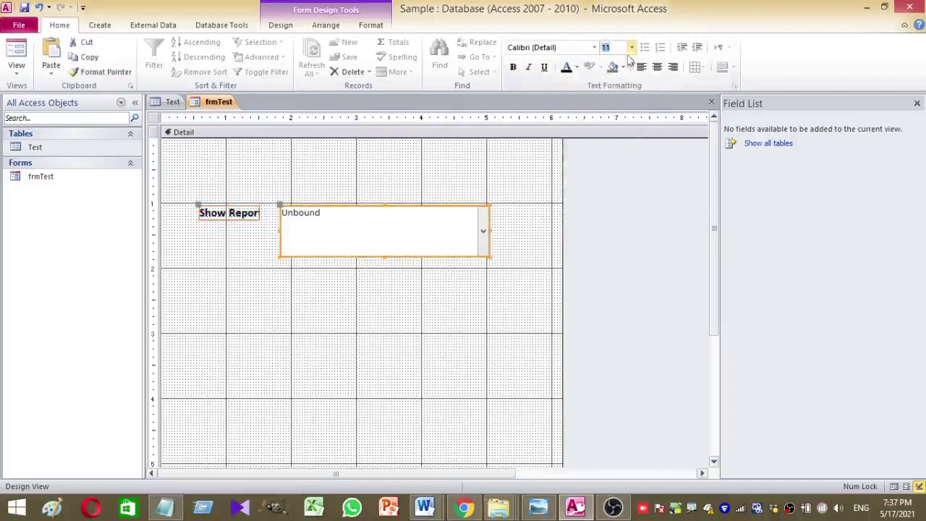
text(13)
click(466, 310)
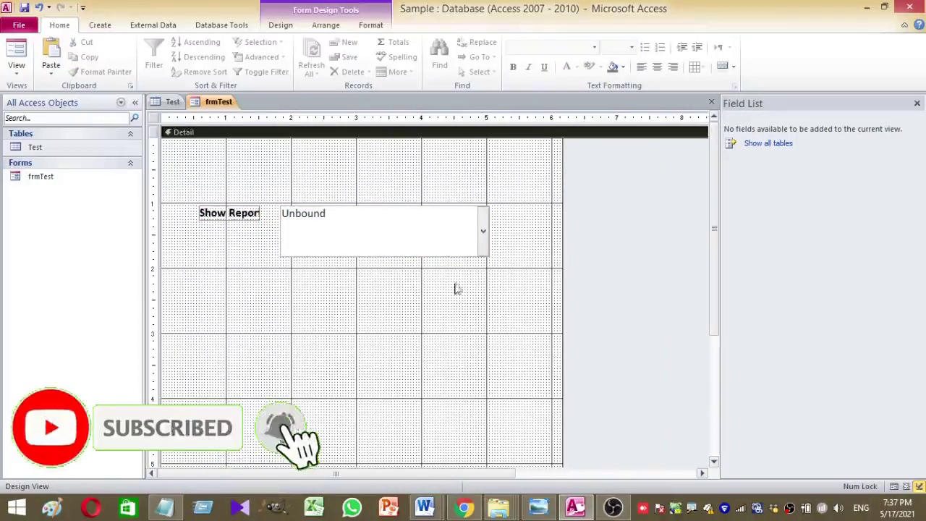
click(448, 239)
right_click(449, 239)
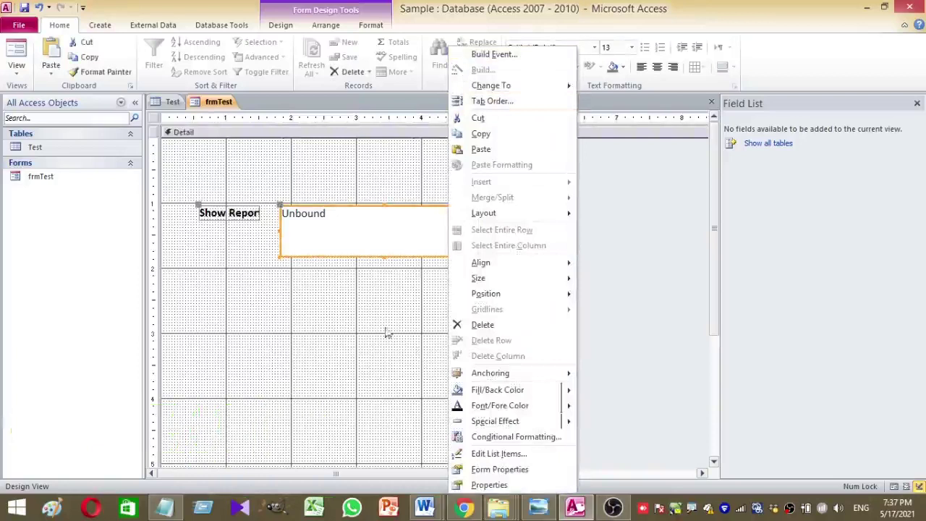
Change the combo box's Name property from Combo0 to cboTest in the Property Sheet.
click(489, 485)
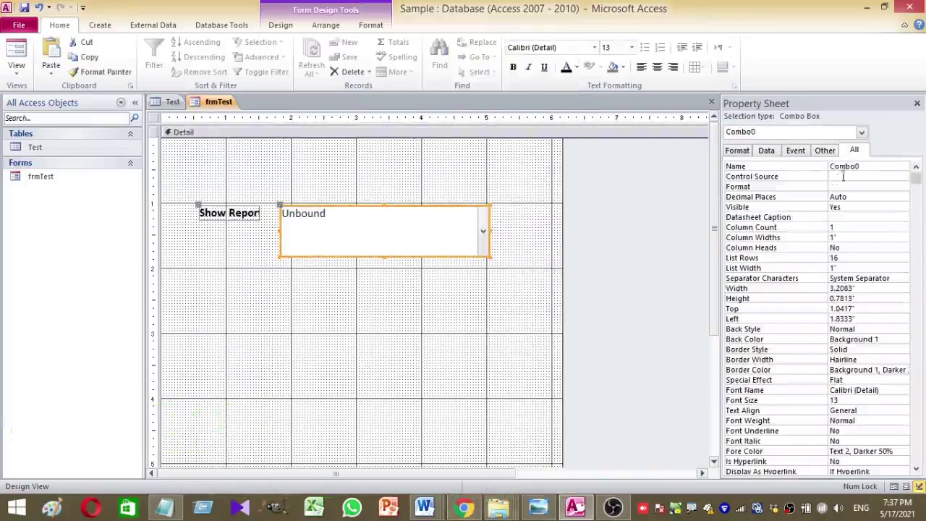
double_click(878, 165)
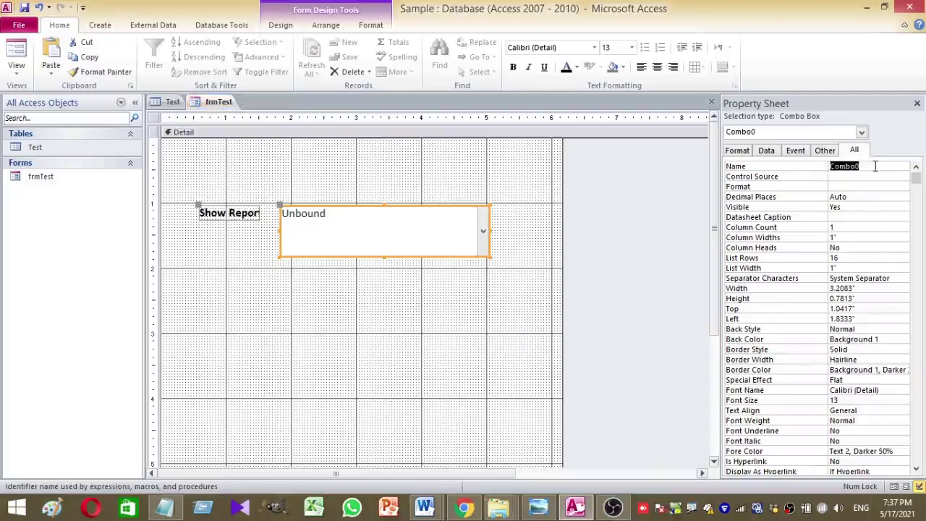
text(cb)
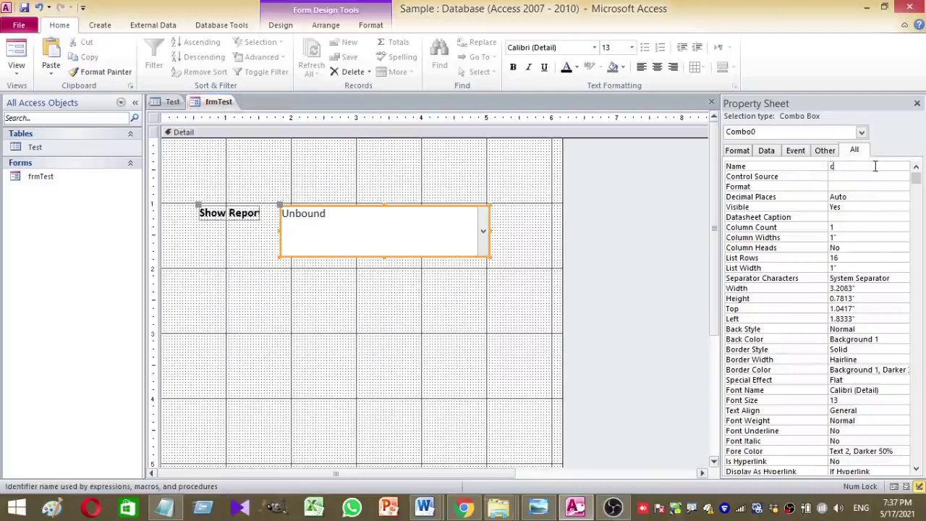
text(oTest)
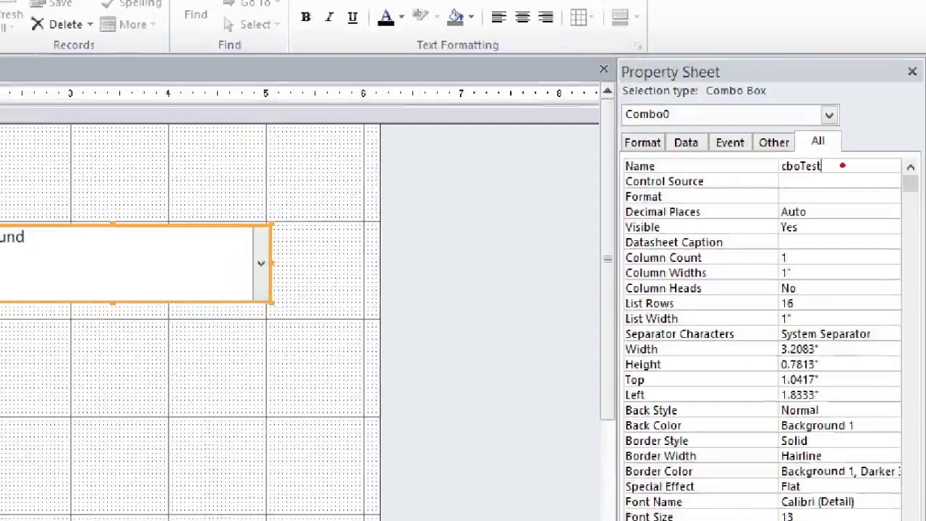
drag(741, 139, 895, 201)
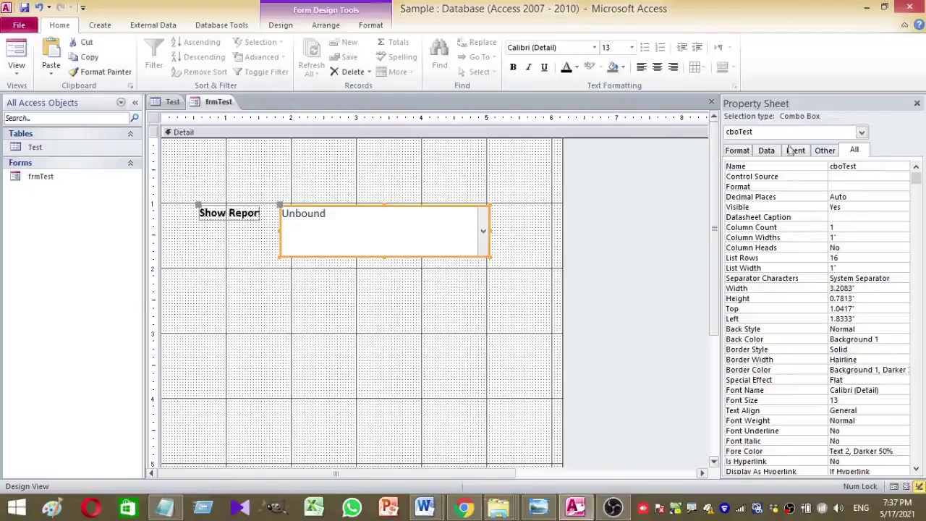
click(204, 420)
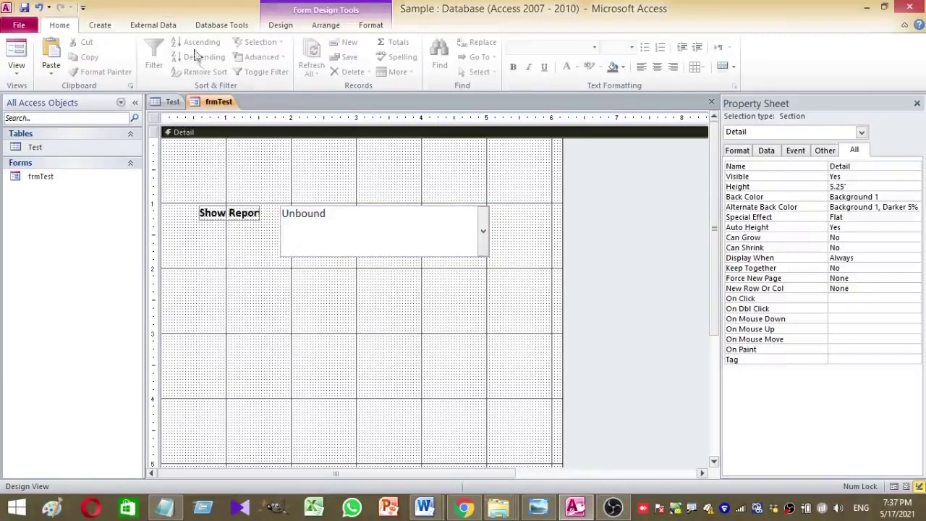
Start a new Query Design with the Test table added and its field list enlarged.
click(102, 26)
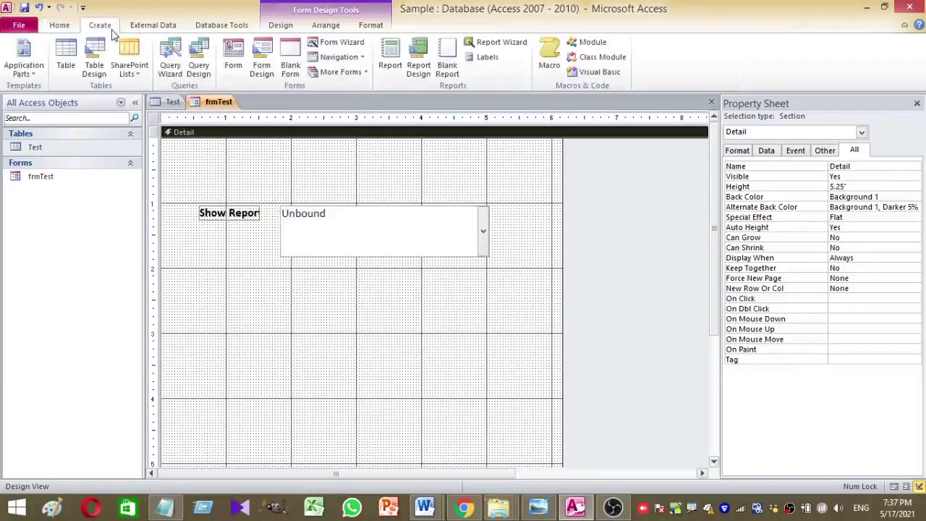
click(203, 66)
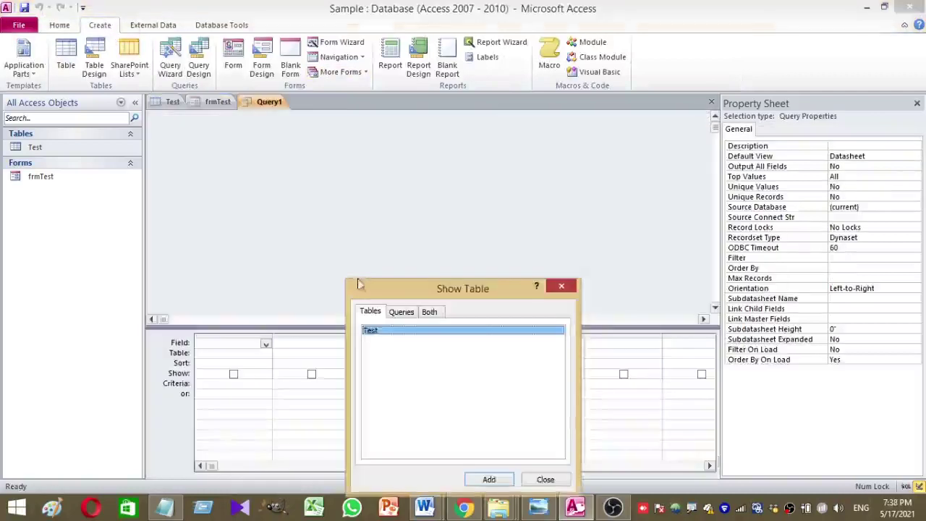
click(521, 335)
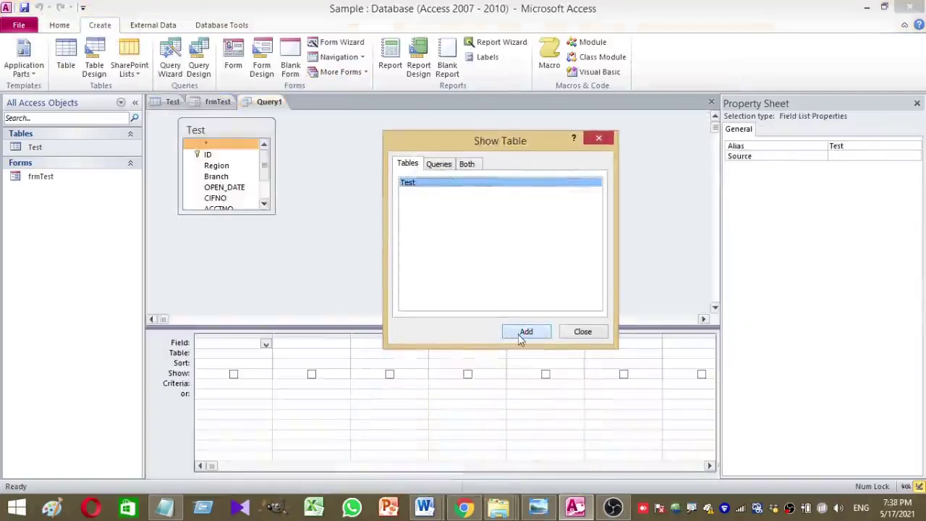
click(579, 334)
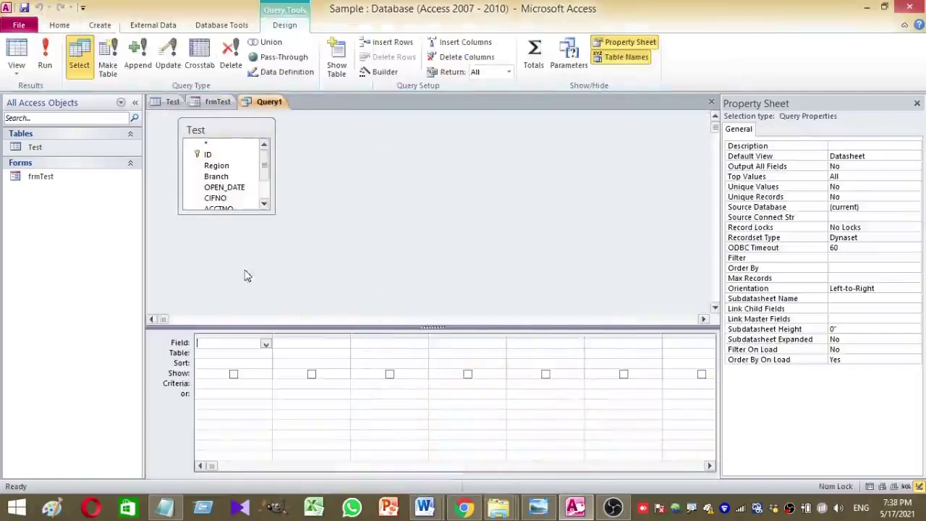
drag(273, 215, 369, 312)
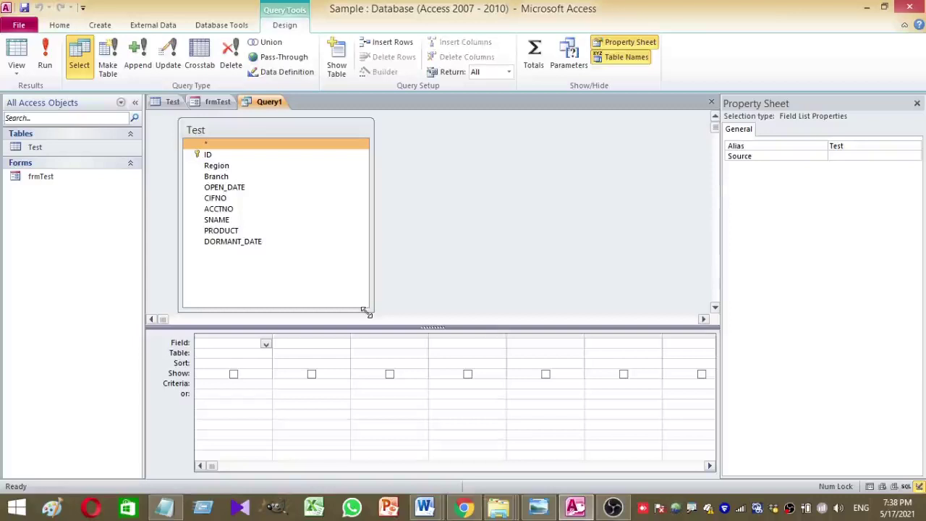
Add ID, Branch, OPEN_DATE, ACCTNO, SNAME and PRODUCT from Test to the query grid.
double_click(236, 158)
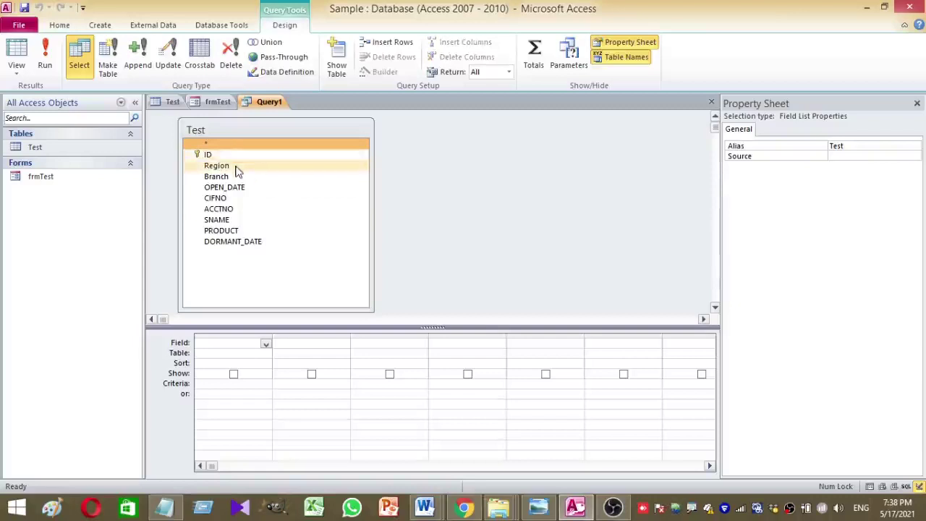
double_click(235, 180)
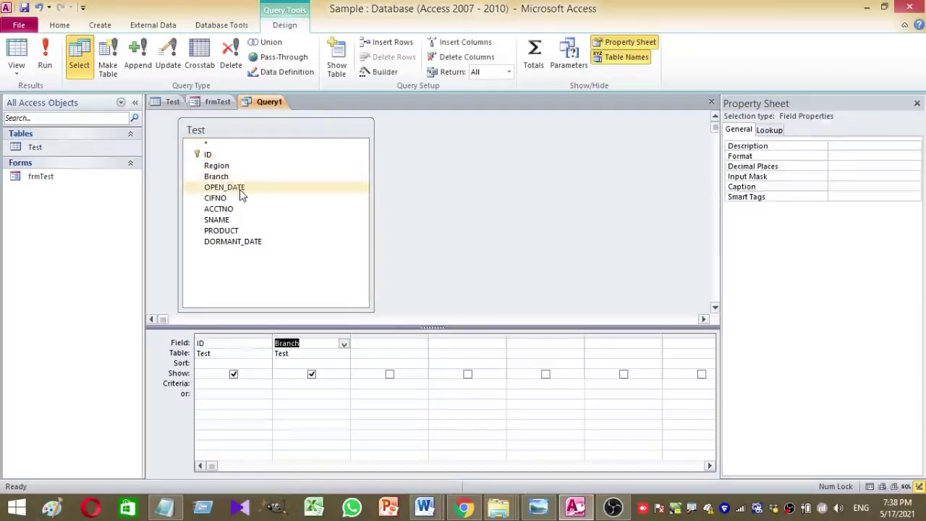
double_click(241, 189)
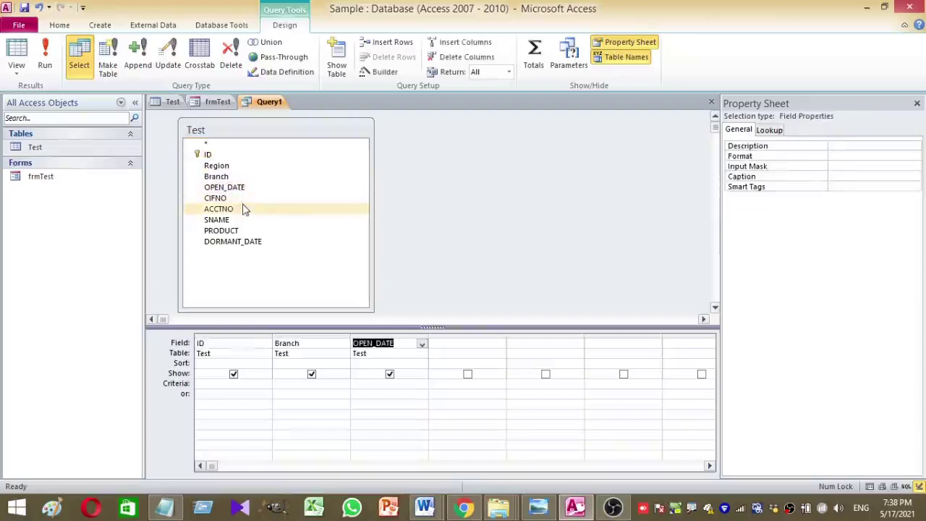
double_click(246, 209)
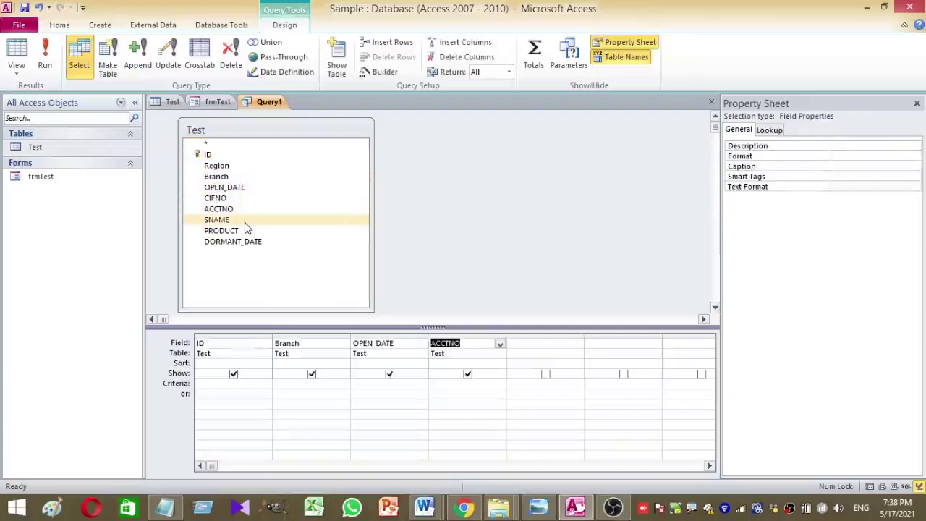
double_click(245, 224)
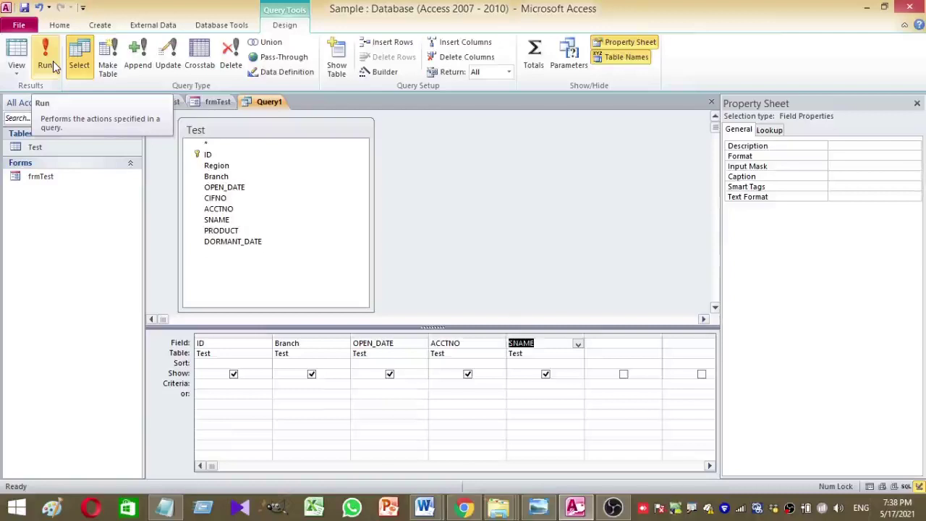
double_click(220, 230)
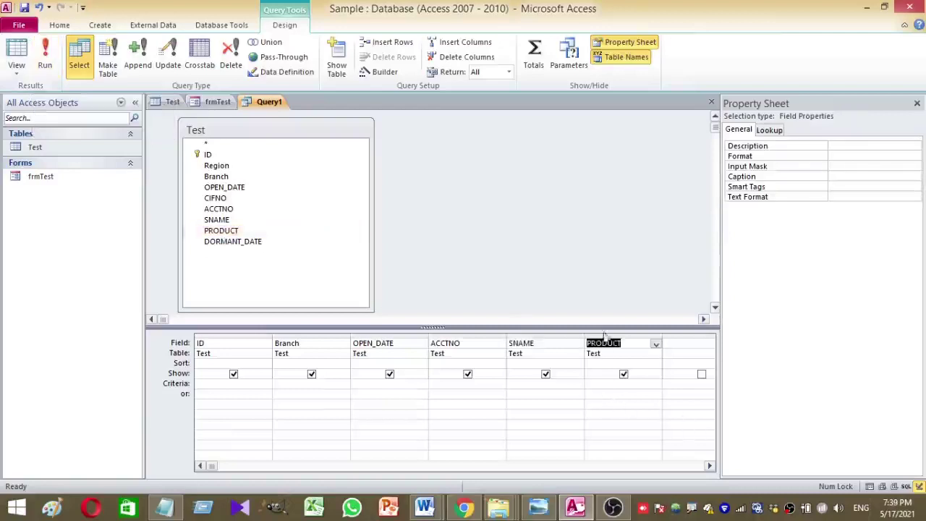
click(594, 383)
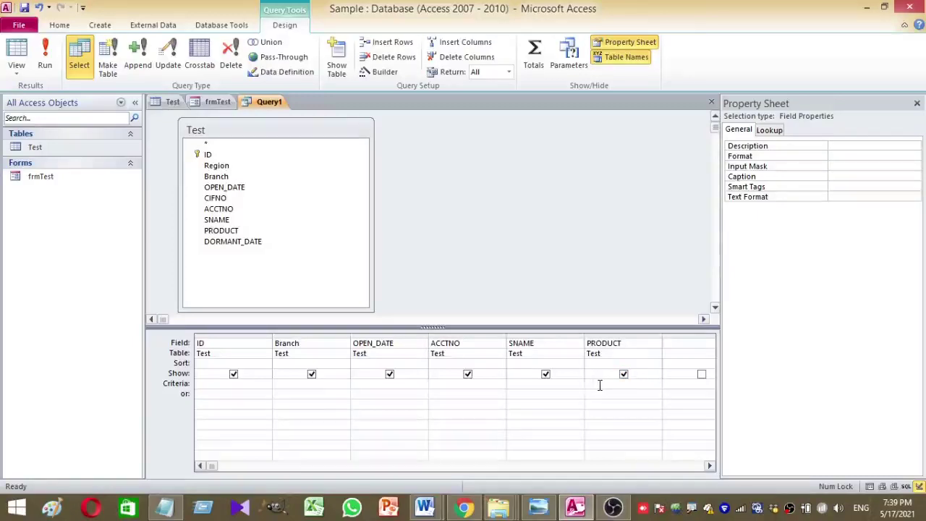
Set the PRODUCT criteria cell to [Forms]![frmTest]![cboTest].
right_click(599, 385)
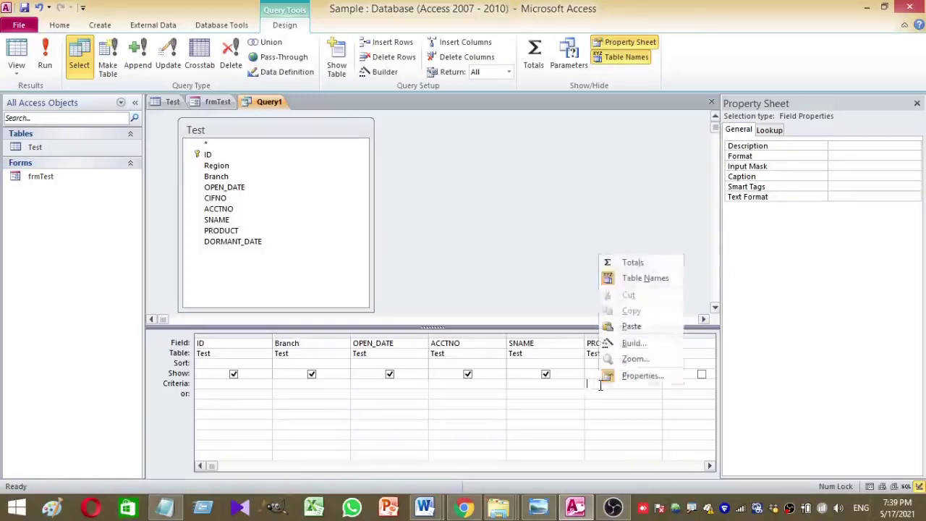
click(632, 358)
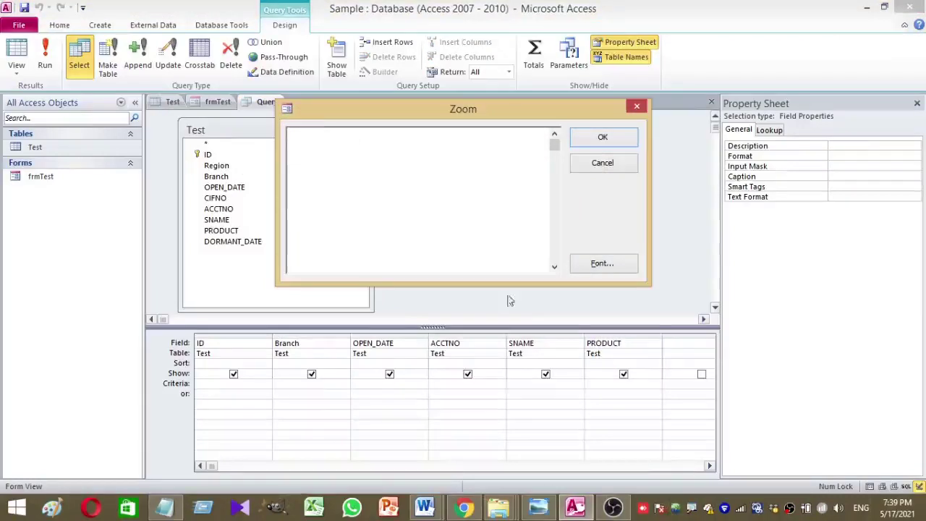
click(622, 165)
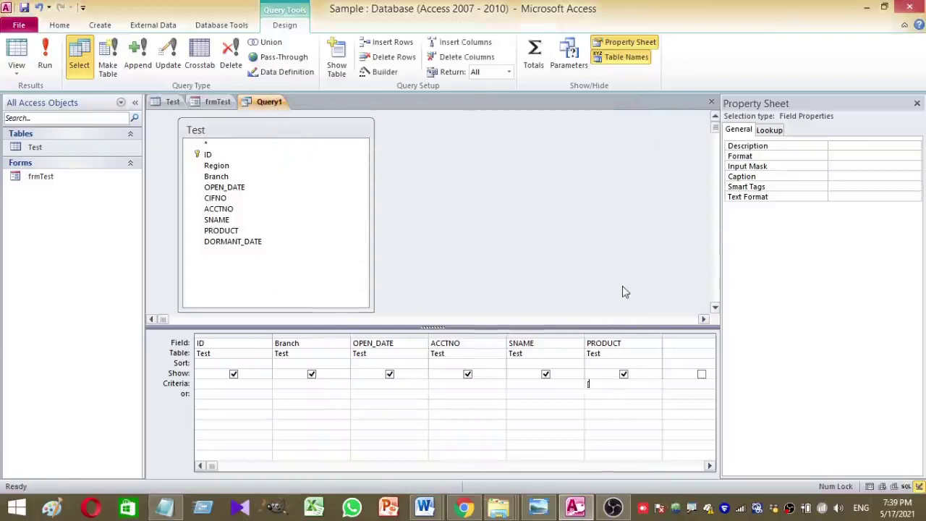
text([for)
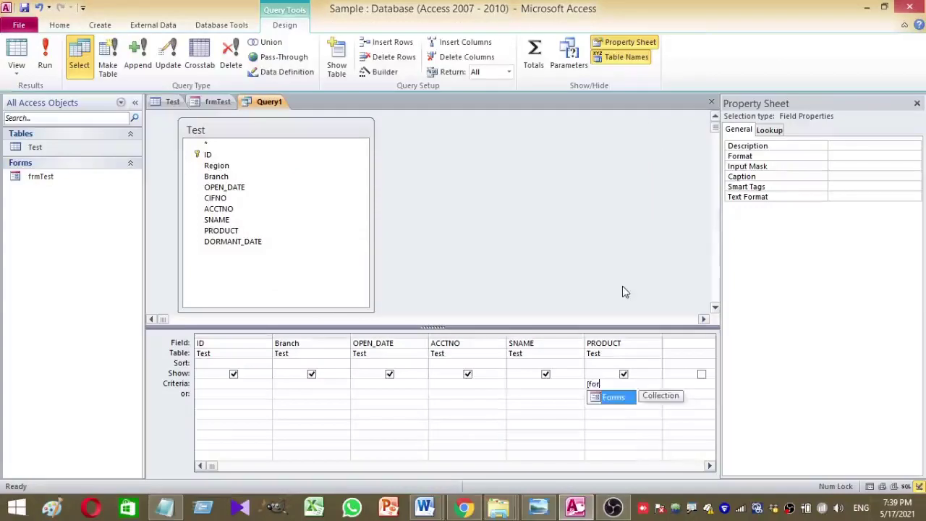
key(Tab)
text(!)
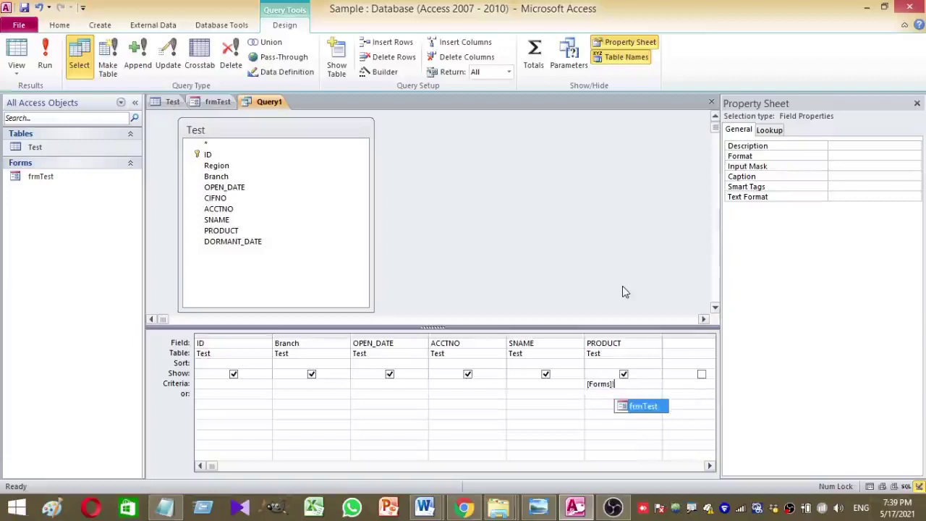
key(Tab)
text(!)
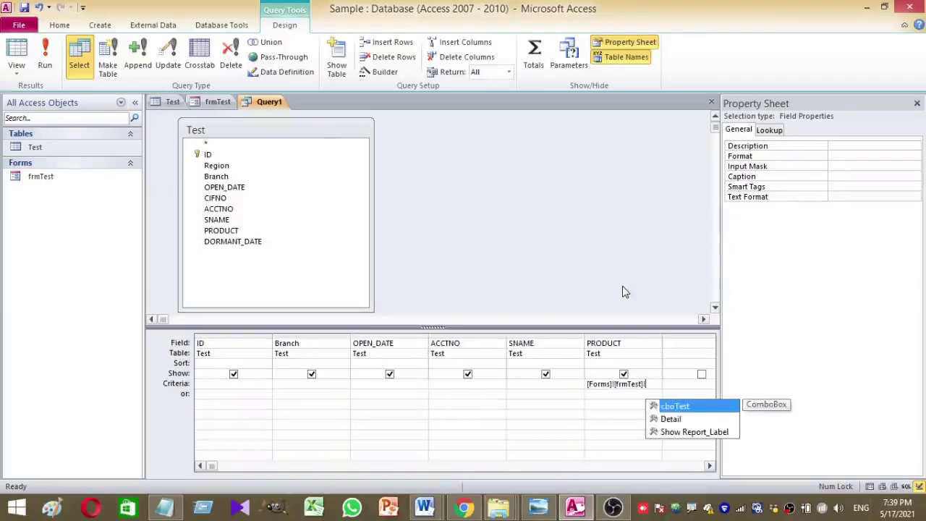
key(Tab)
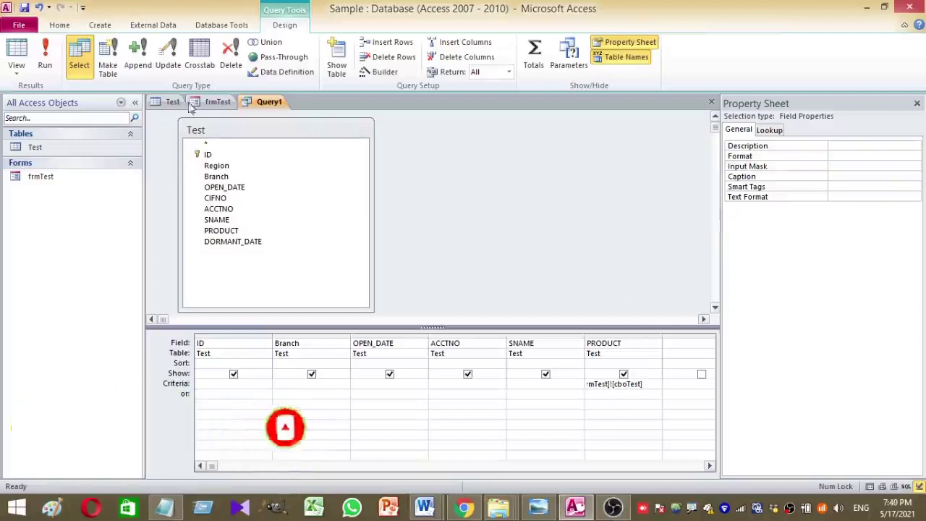
Save the query as qryTest and run it to check the results.
key(ctrl+s)
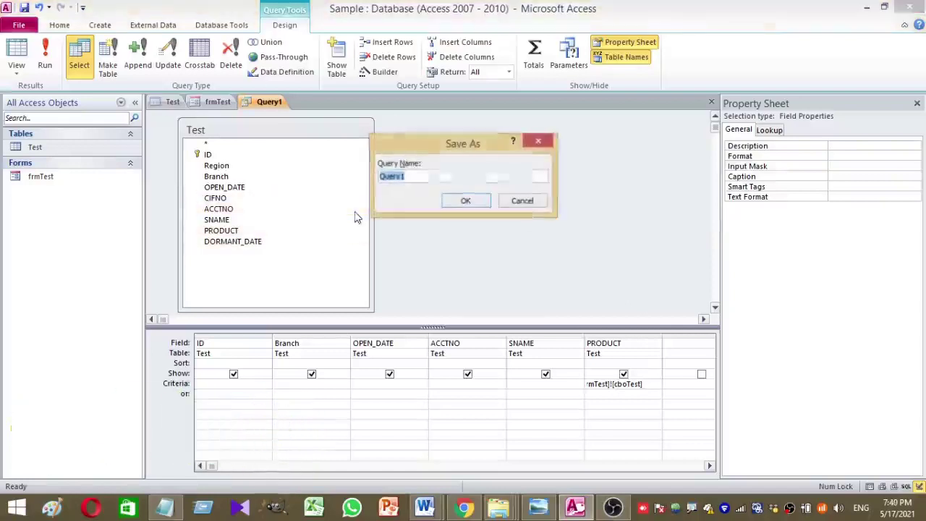
text(qry)
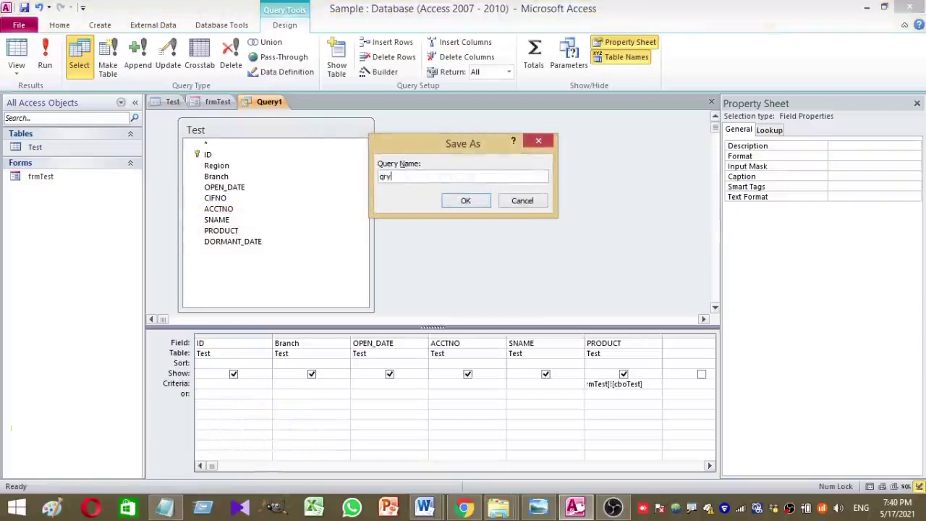
text(Test)
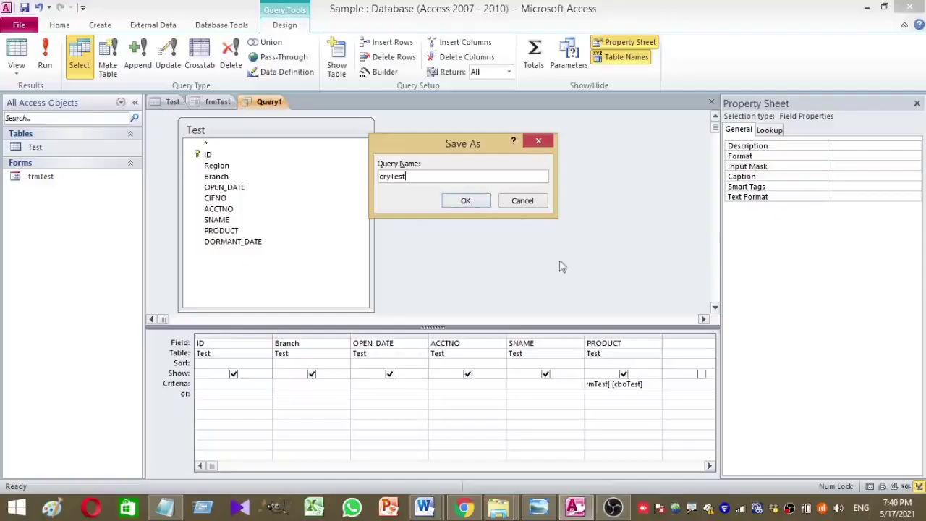
click(472, 201)
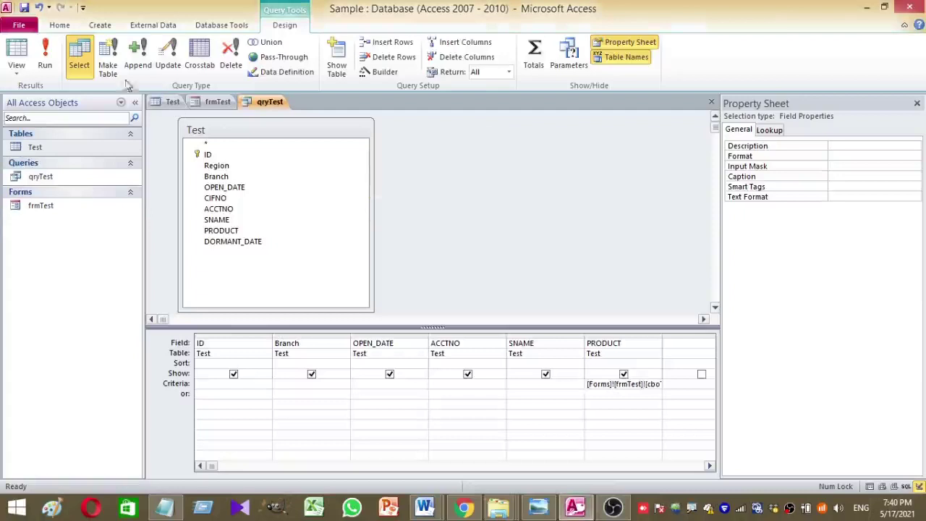
click(49, 62)
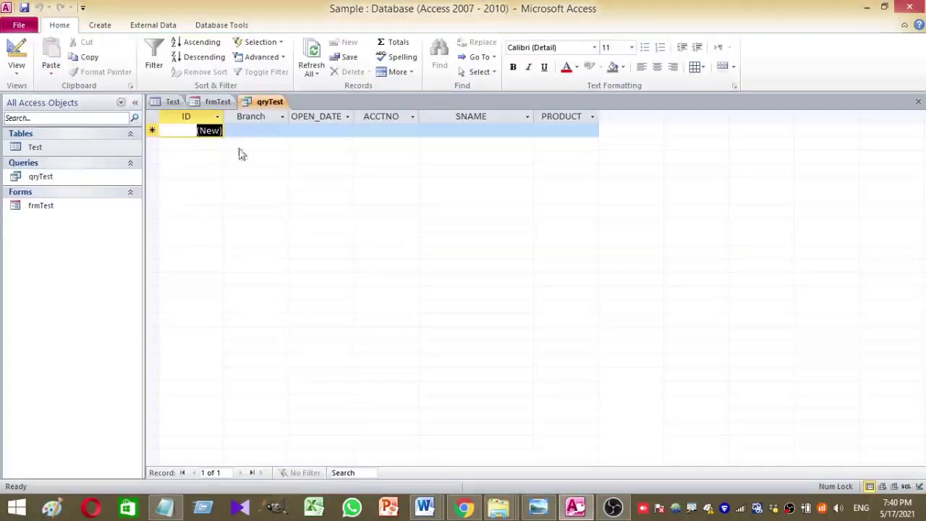
right_click(255, 105)
Close qryTest, start the Report Wizard on it and add ID, Branch, ACCTNO, SNAME and PRODUCT.
click(287, 121)
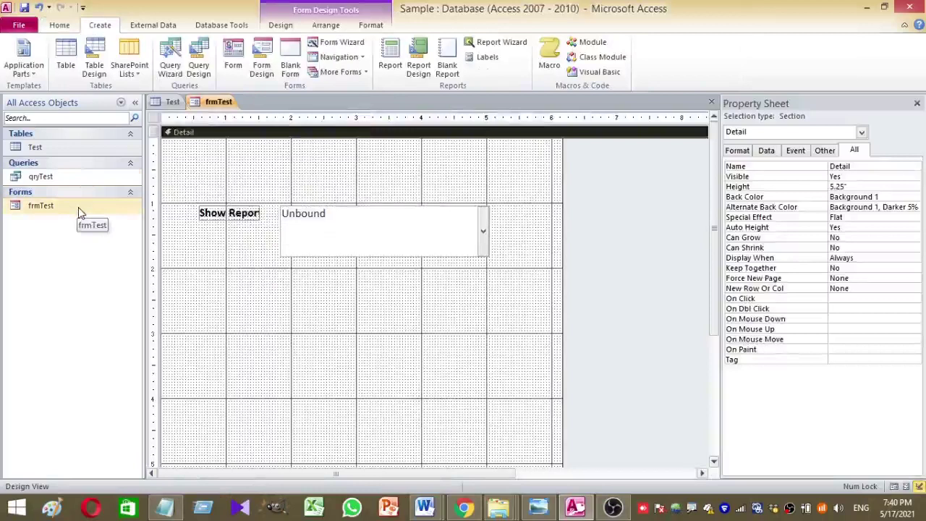
click(66, 176)
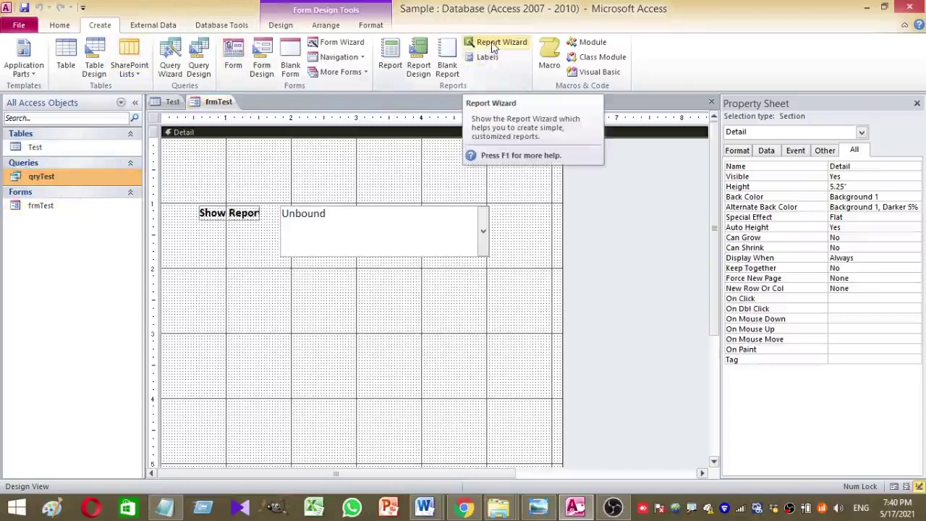
click(493, 45)
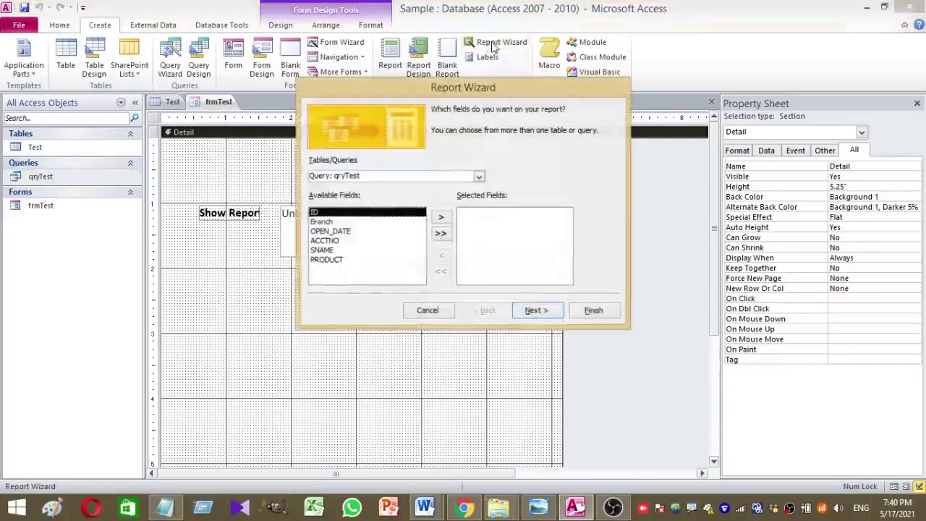
click(439, 218)
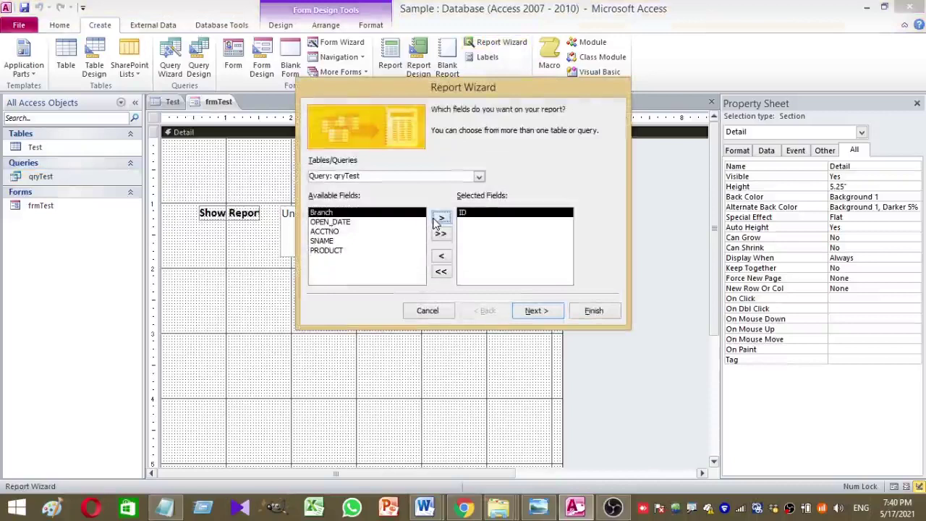
click(435, 221)
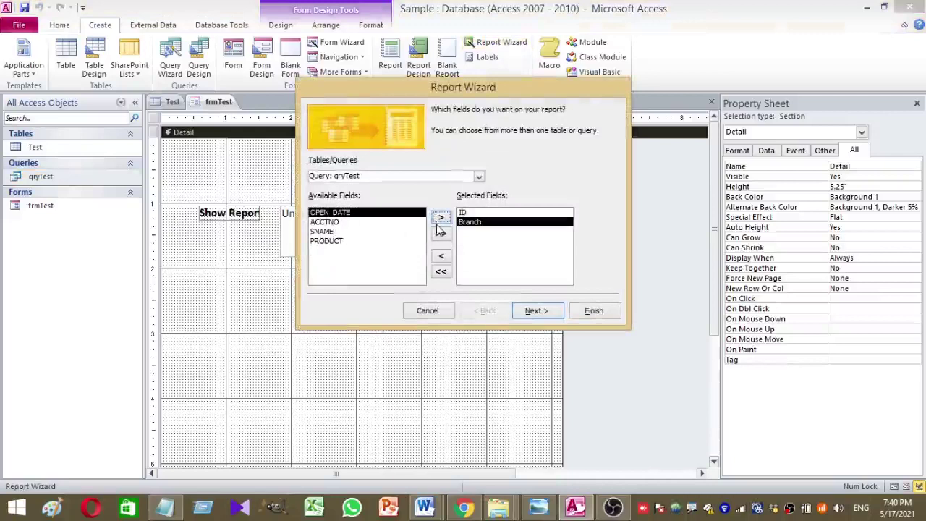
click(326, 222)
double_click(326, 222)
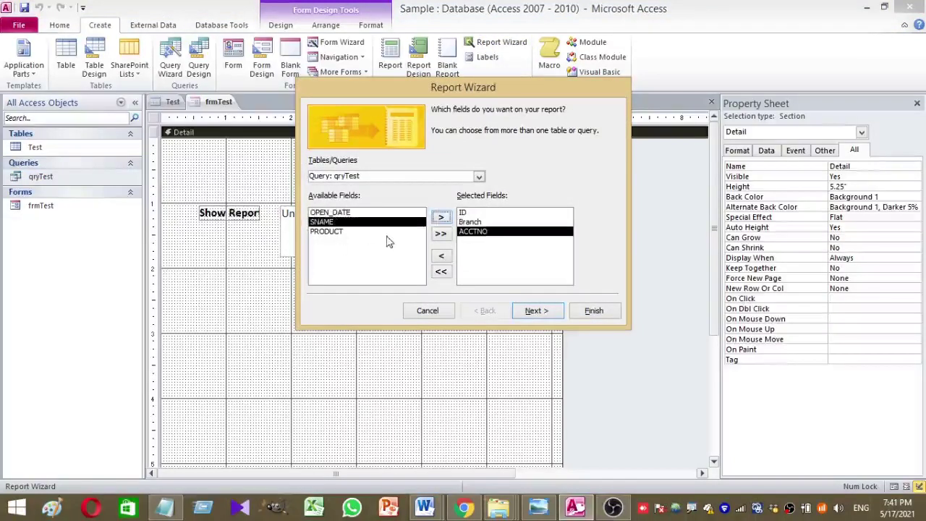
double_click(441, 218)
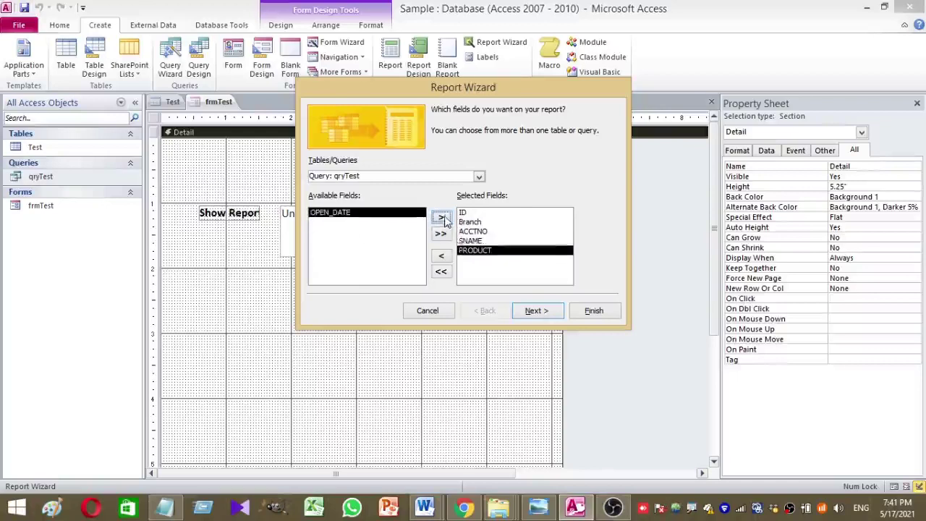
Skip grouping and sorting, choose Landscape orientation, and title the report RepTest.
click(539, 312)
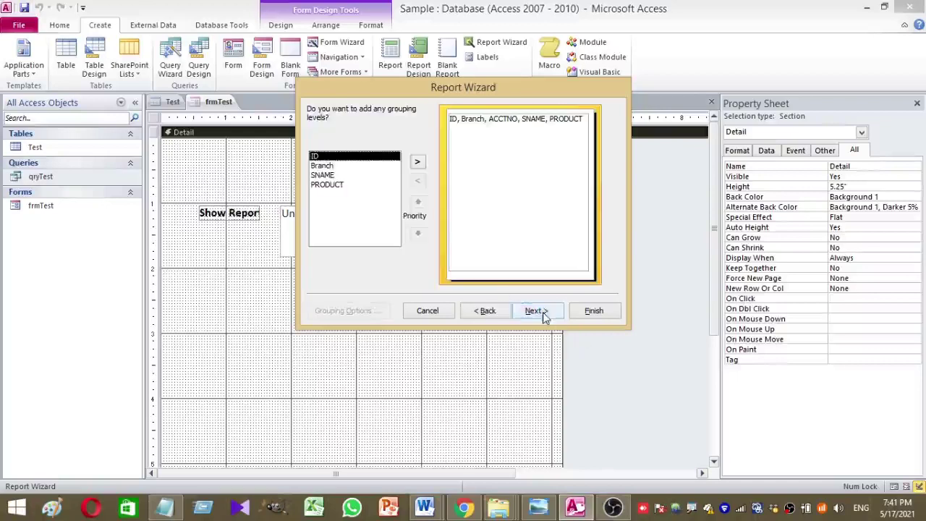
click(542, 316)
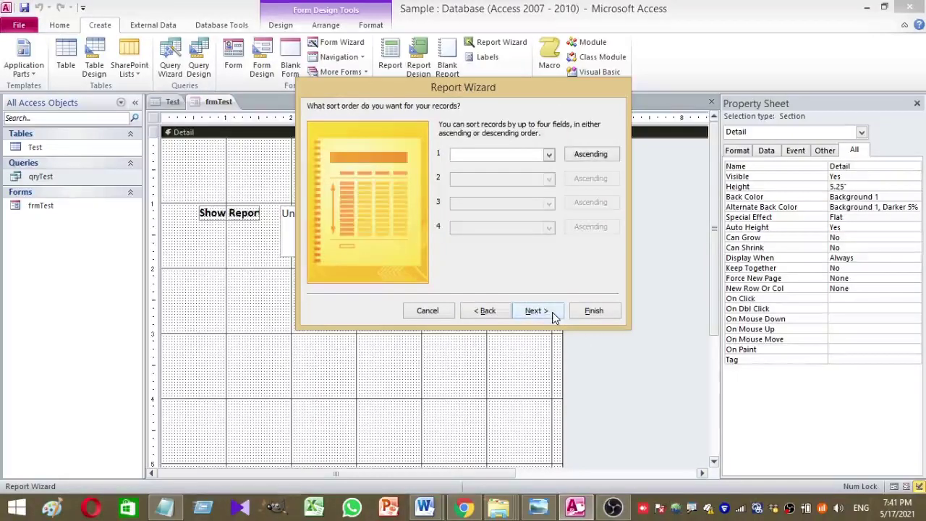
click(553, 317)
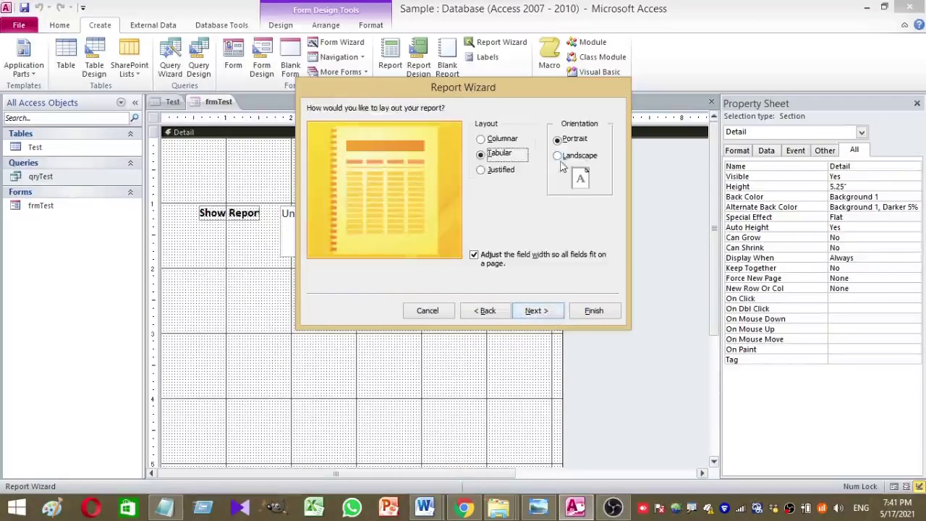
click(557, 156)
click(547, 311)
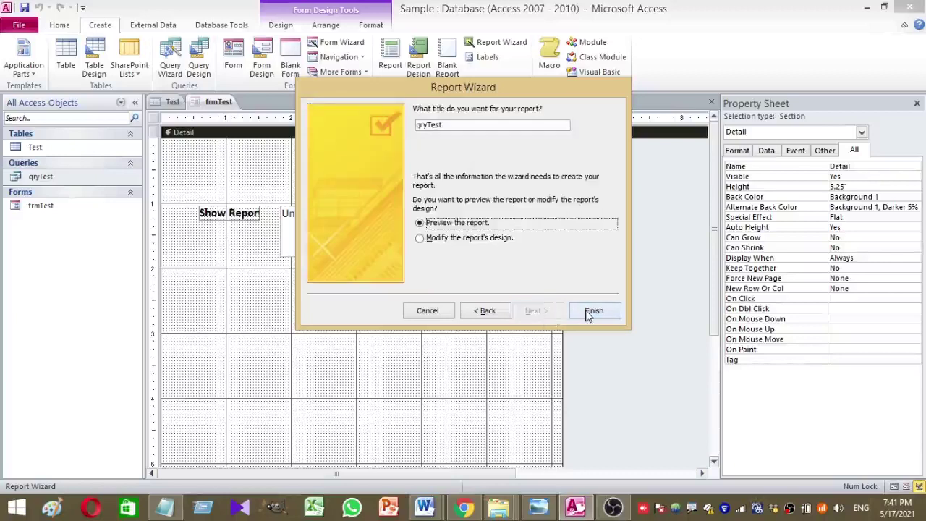
click(432, 126)
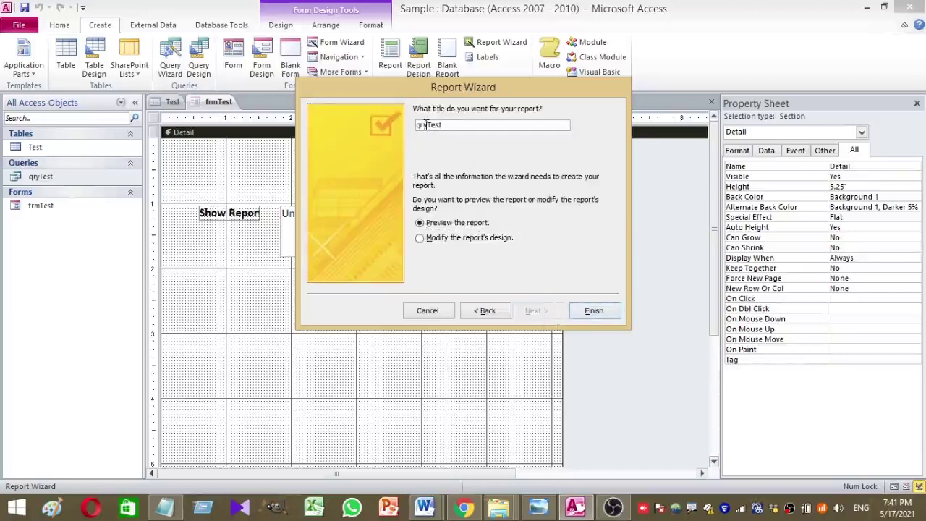
drag(425, 126, 380, 126)
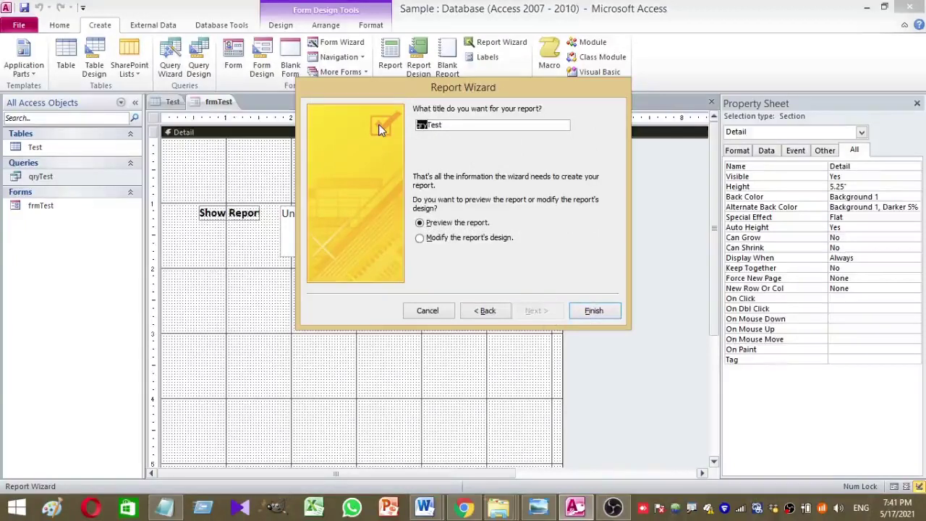
text(Rep)
click(593, 311)
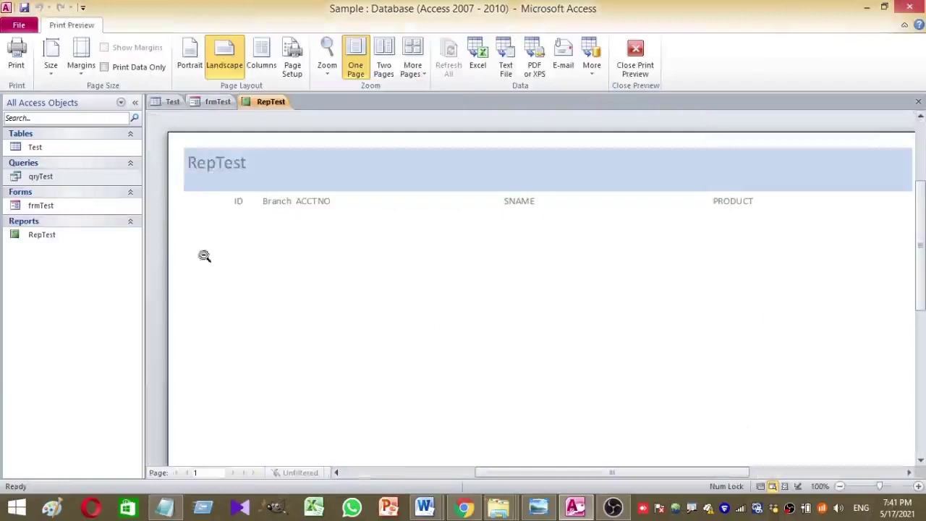
Close the RepTest print preview and bring up the cboTest combo box's shortcut menu in frmTest's design.
right_click(274, 358)
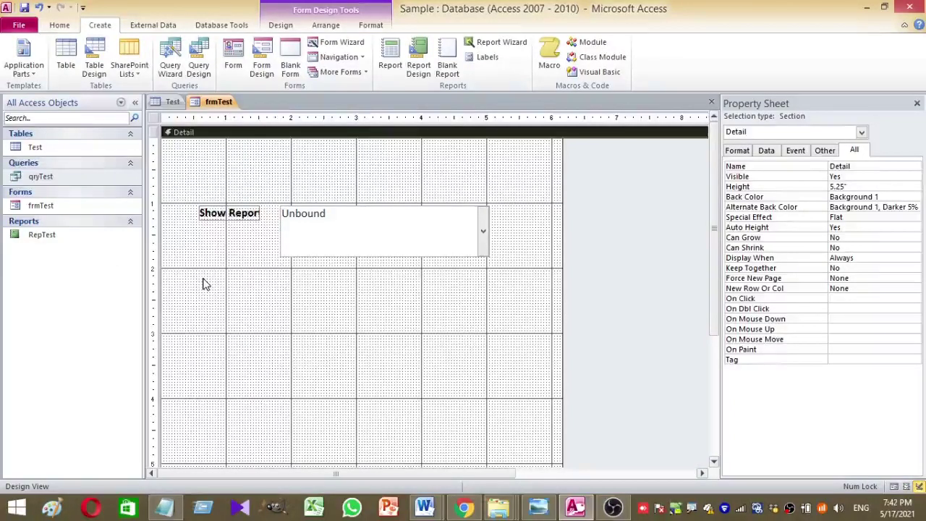
click(389, 240)
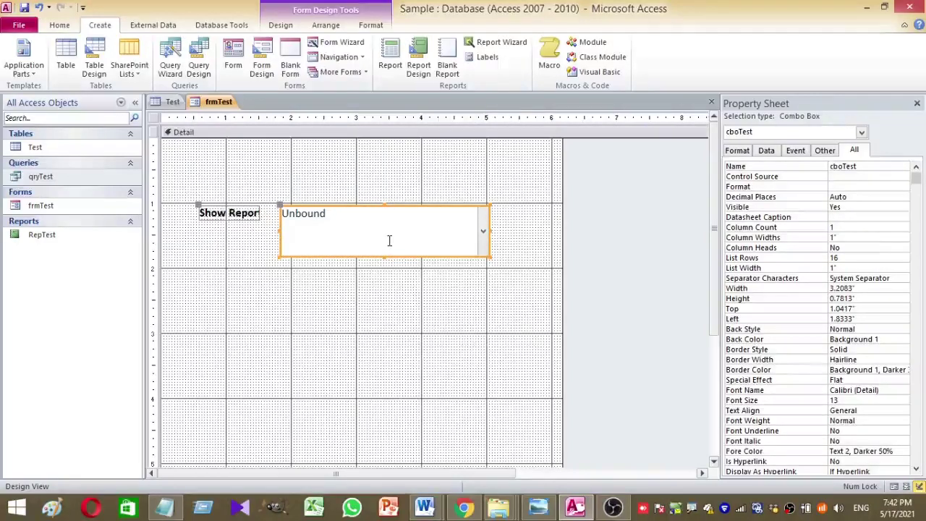
right_click(389, 241)
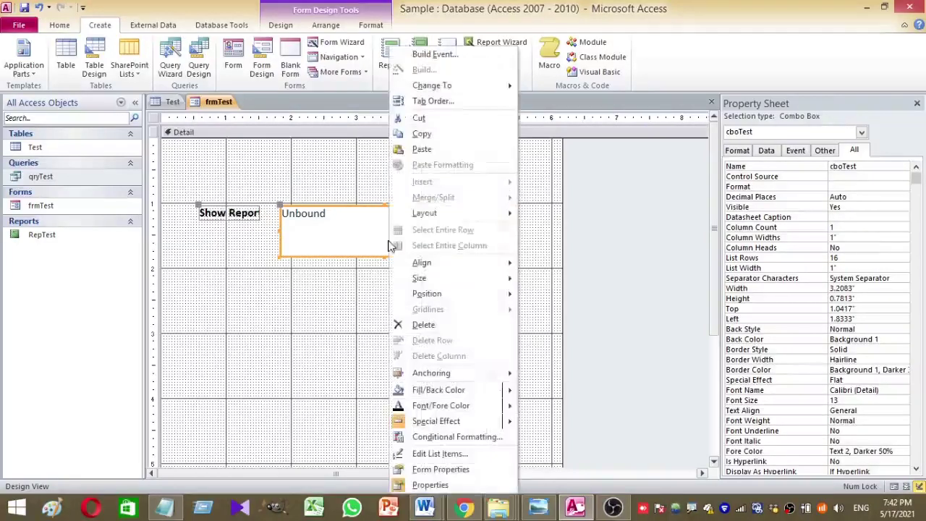
Open the Code Builder for cboTest, maximize the VBA editor and create its AfterUpdate procedure.
click(423, 61)
click(417, 147)
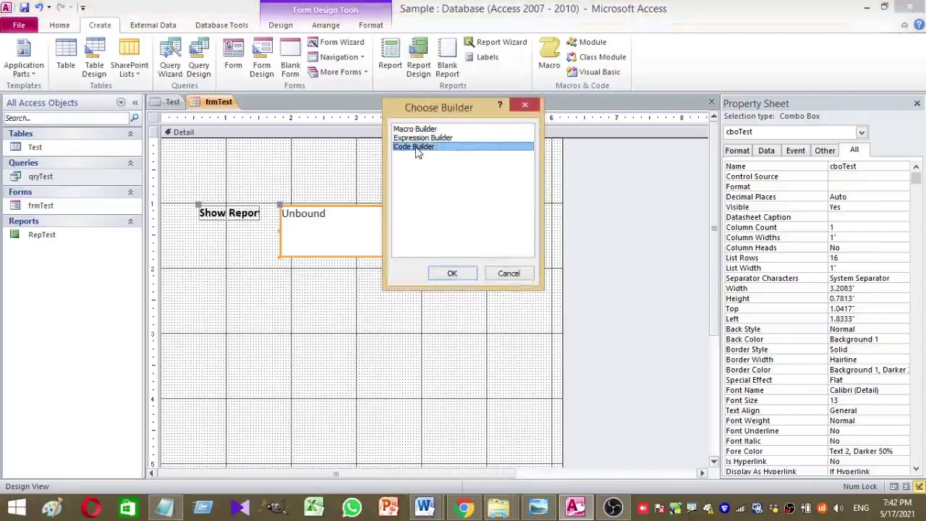
click(443, 274)
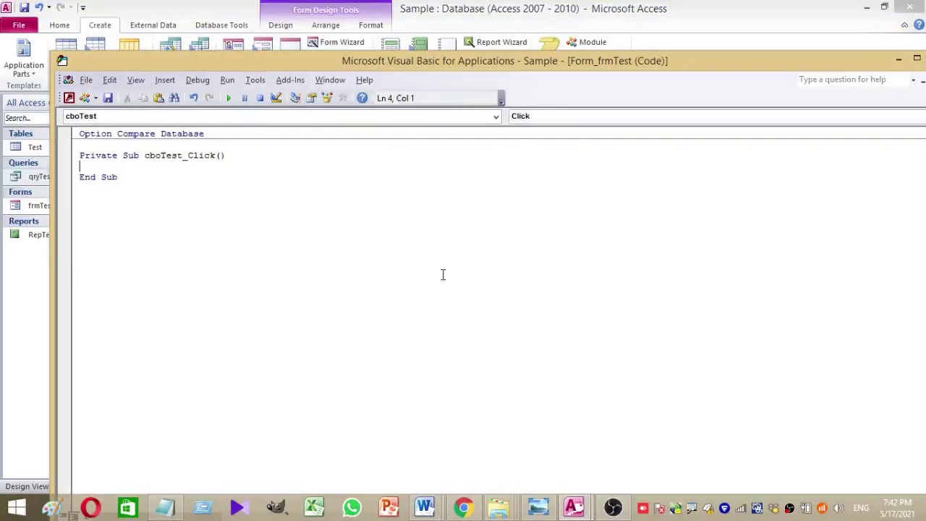
double_click(625, 63)
click(912, 61)
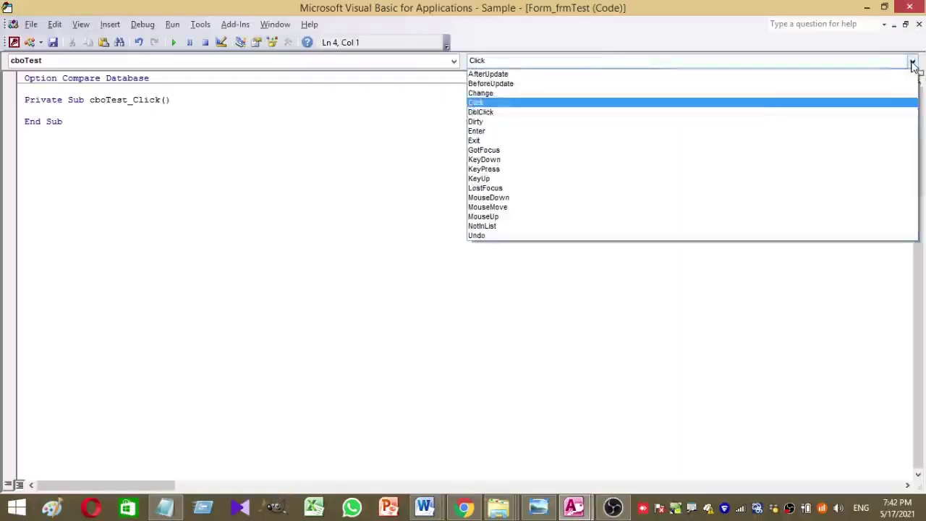
click(664, 74)
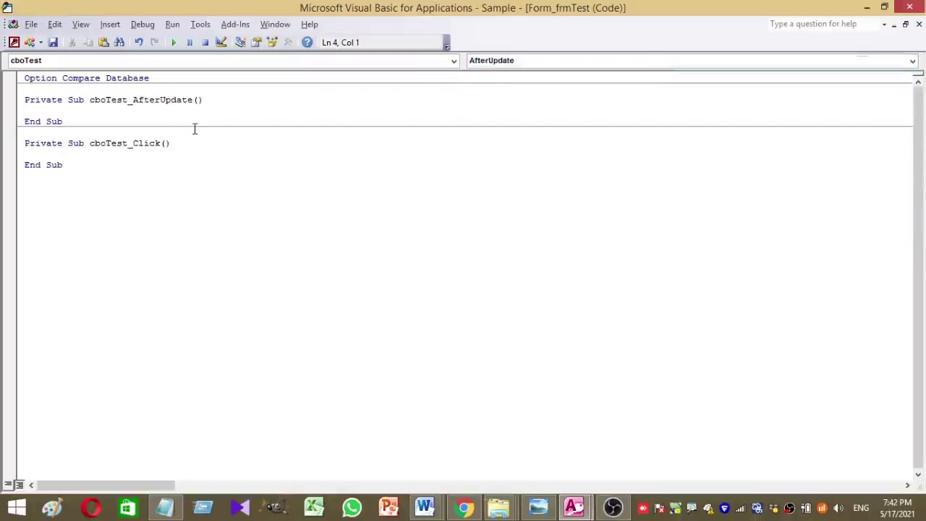
Begin the procedure's first line with DoCmd.OpenQuery, fixing typos along the way.
text(Do)
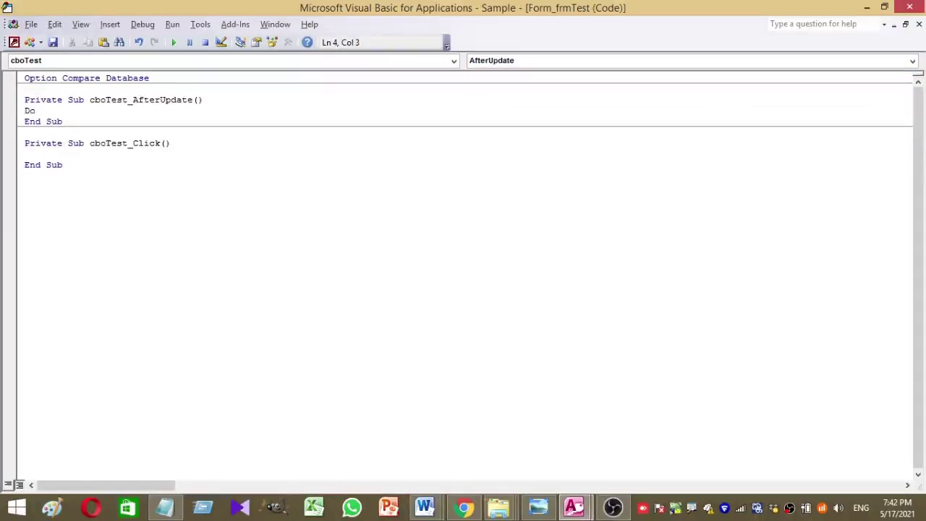
text( W)
key(BackSpace)
key(BackSpace)
text(.)
text(cmd)
key(BackSpace)
key(BackSpace)
key(BackSpace)
key(BackSpace)
text(Cmd.)
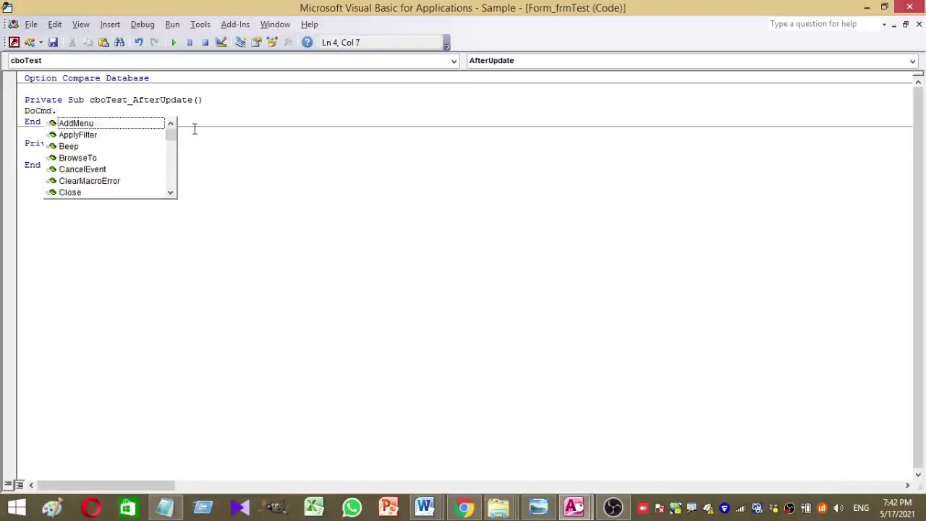
text(op)
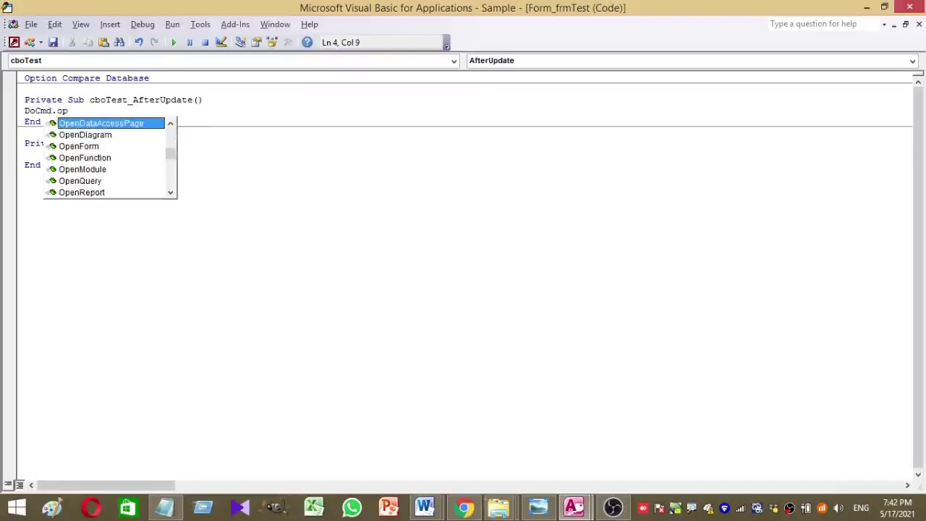
key(Down)
key(Down)
key(Down)
key(Down)
key(Down)
key(Tab)
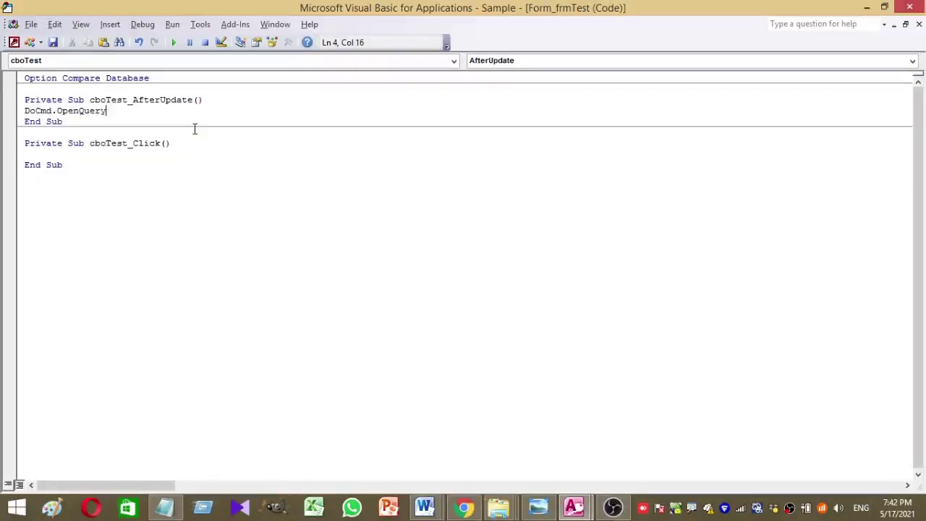
Give OpenQuery the arguments "qryTest" and acViewNormal, dismissing the compile error.
text(")
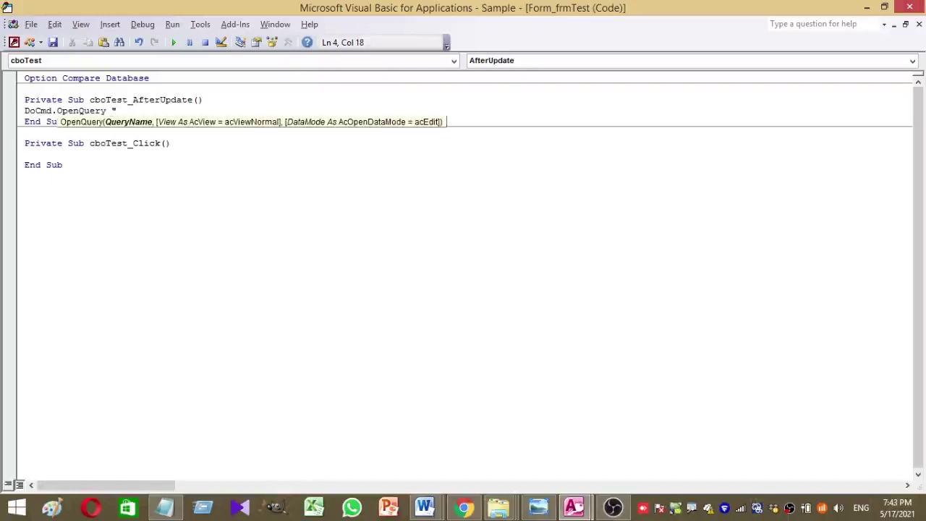
text(qryTest",)
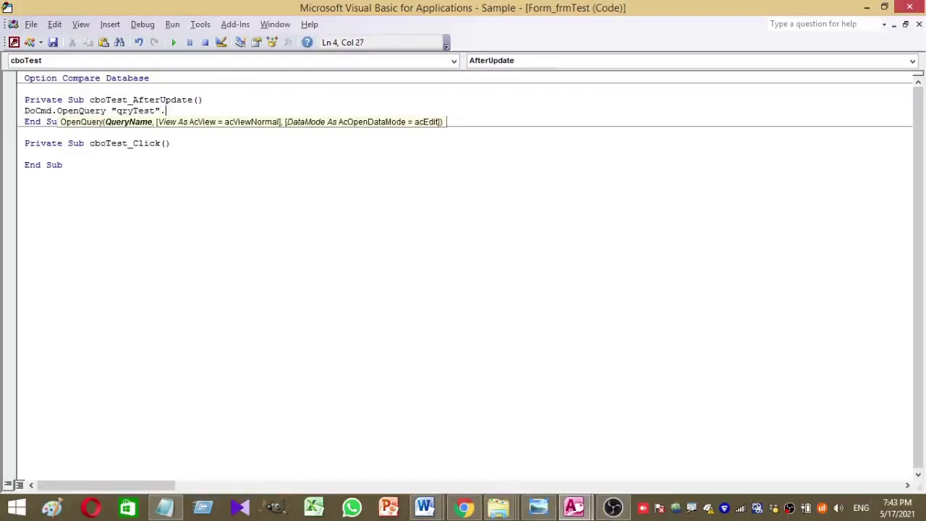
key(BackSpace)
text(,)
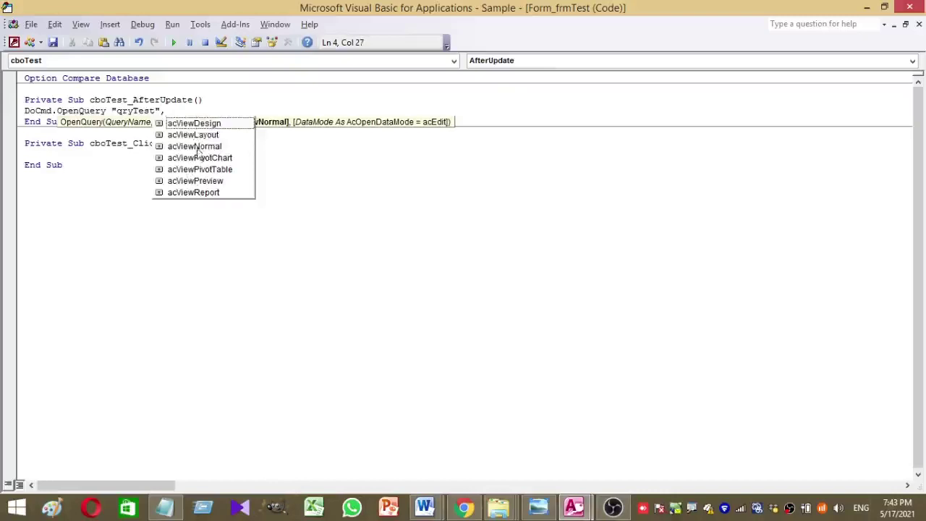
click(198, 149)
double_click(197, 147)
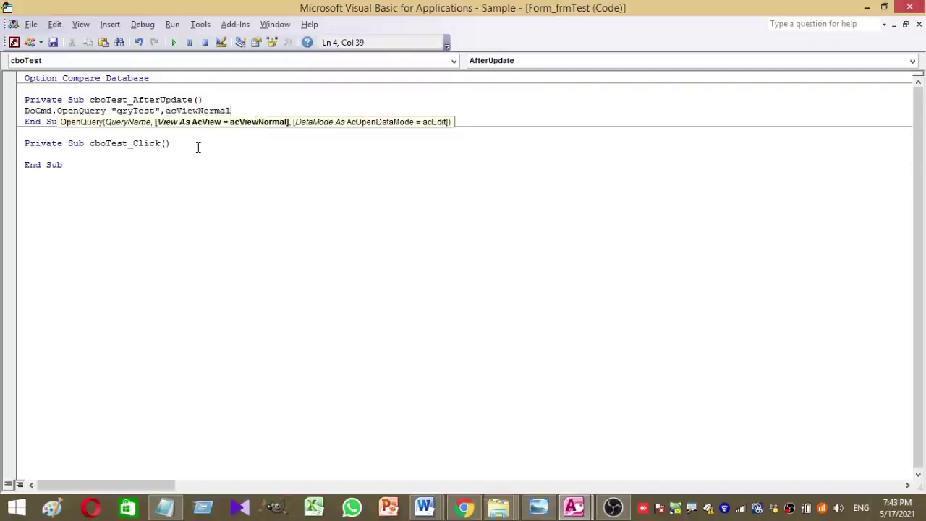
text(,)
click(197, 148)
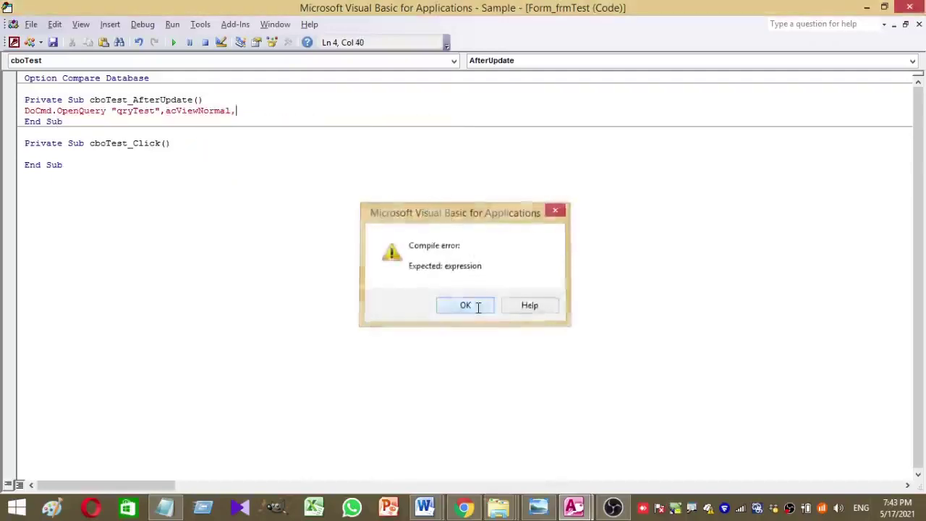
click(465, 304)
key(BackSpace)
key(BackSpace)
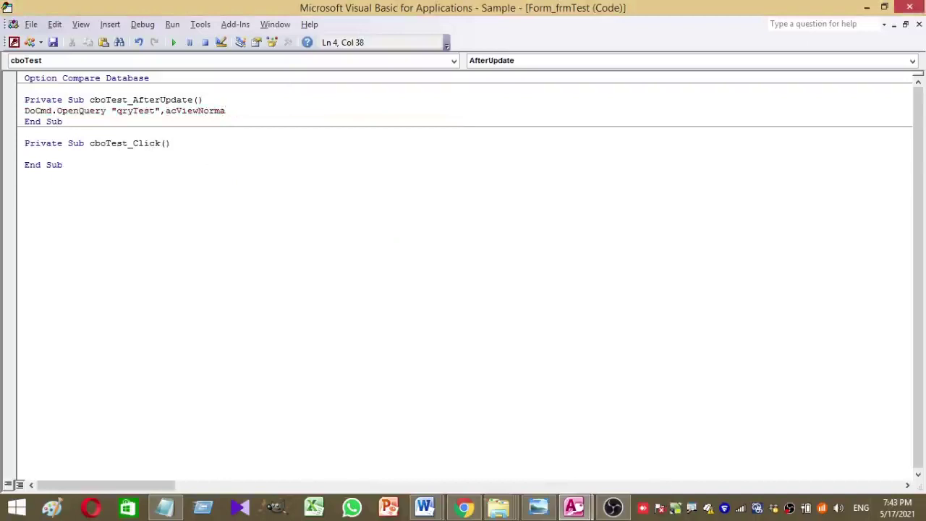
Finish the OpenQuery line with acEdit and start a new DoCmd.OpenReport line.
text(l,acEdit)
key(Return)
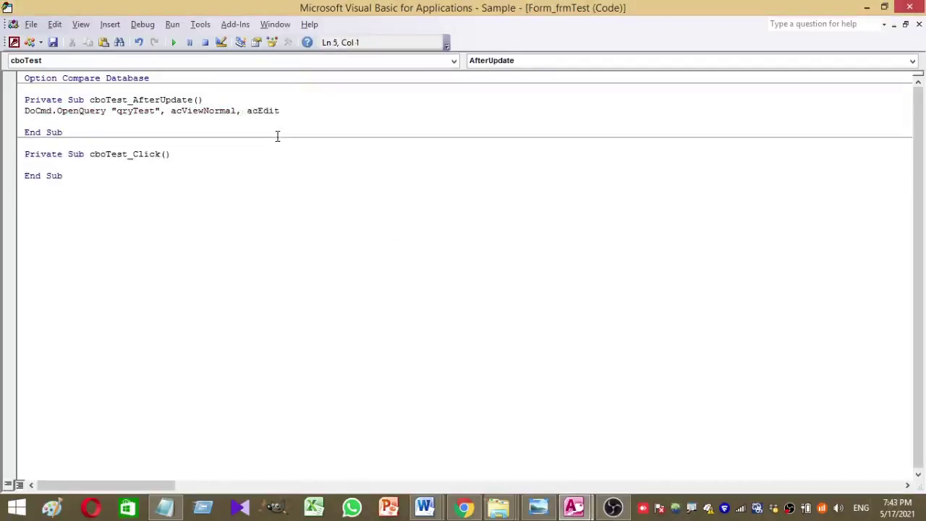
text(Docmd.p)
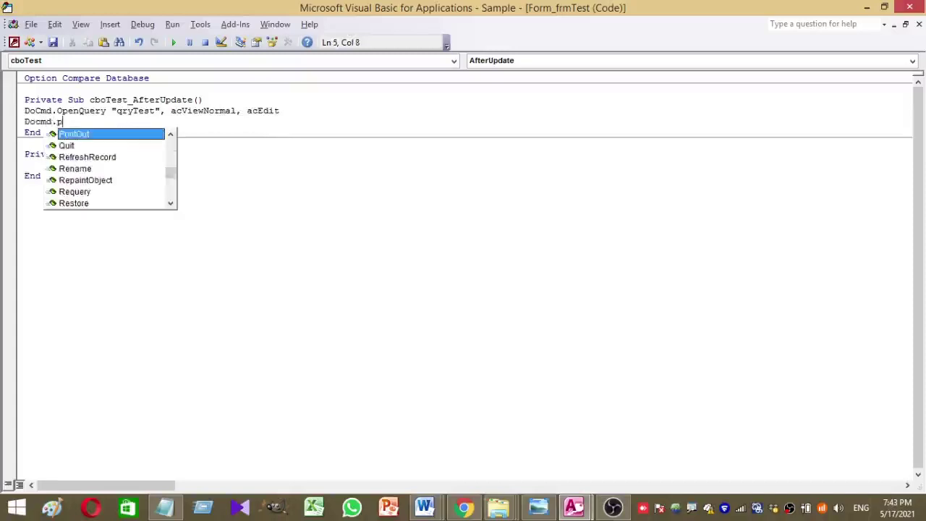
key(BackSpace)
text(op)
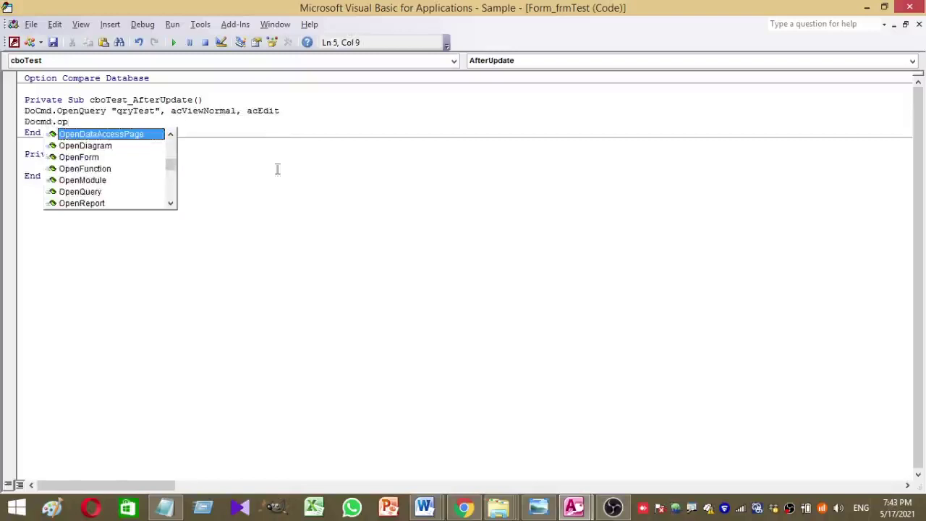
double_click(114, 204)
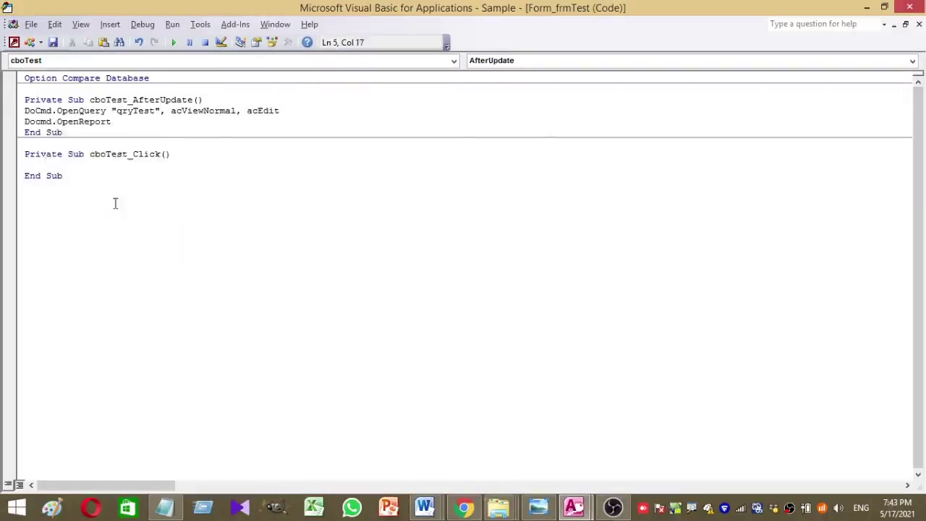
Give OpenReport the arguments "RepTest" and acViewReport, then begin a DoCmd.Close acQuery line.
text("Re)
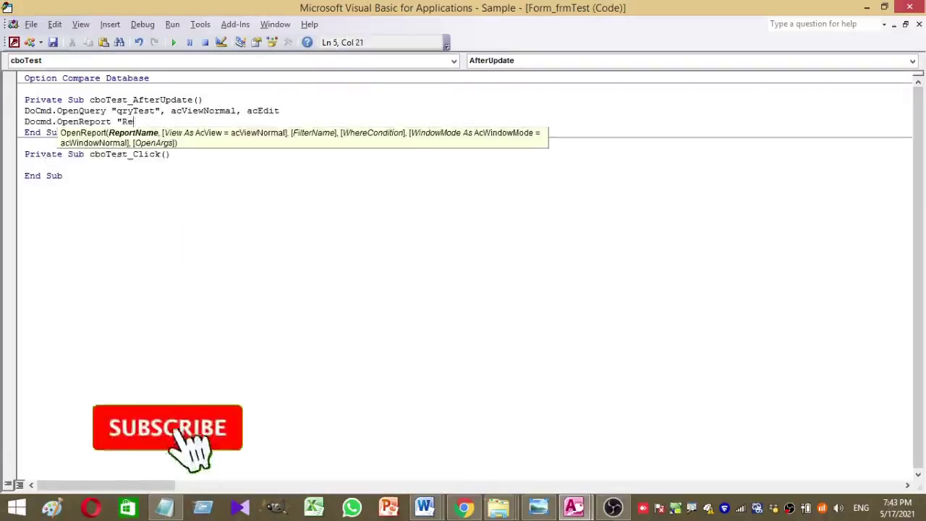
text(pTes)
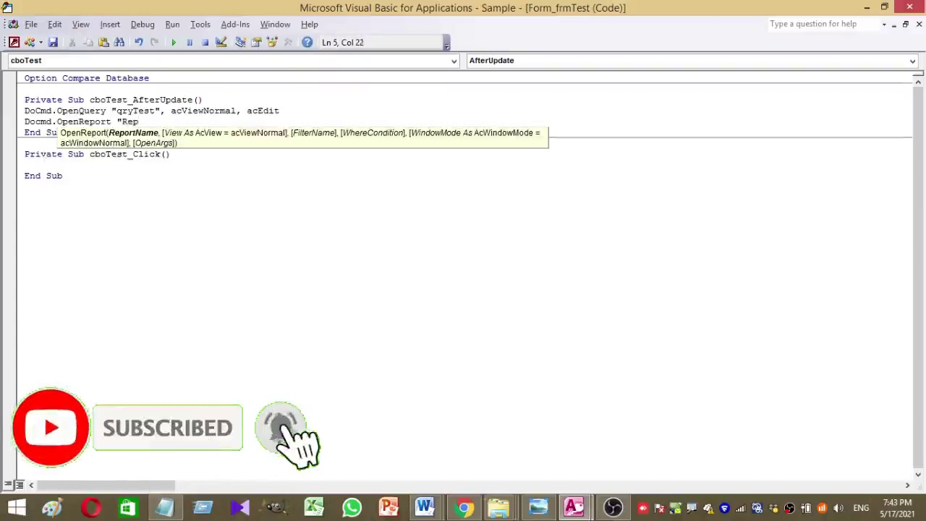
key(BackSpace)
key(BackSpace)
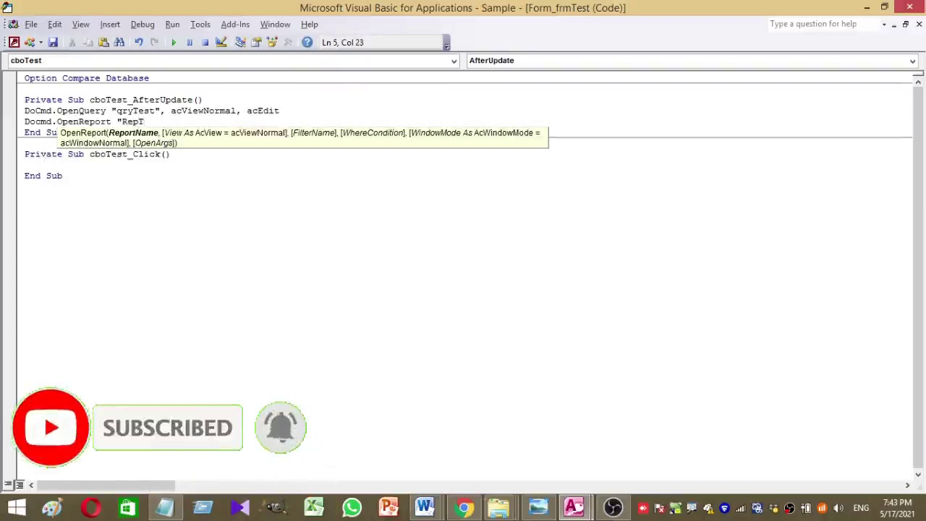
text(est",)
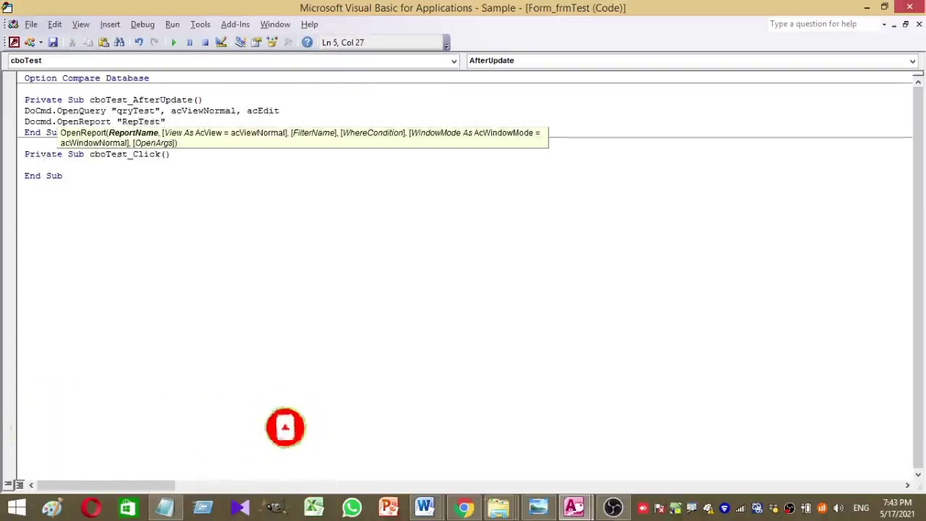
text(ac)
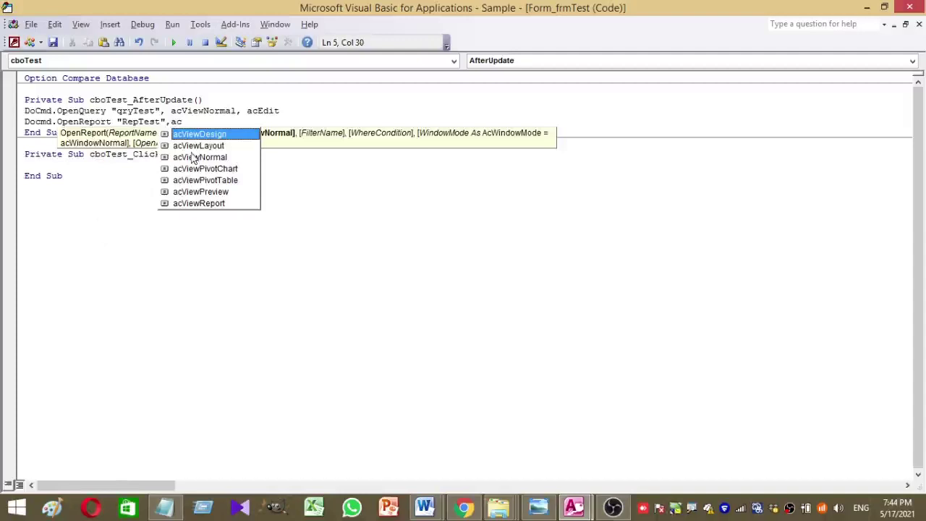
click(199, 203)
double_click(200, 203)
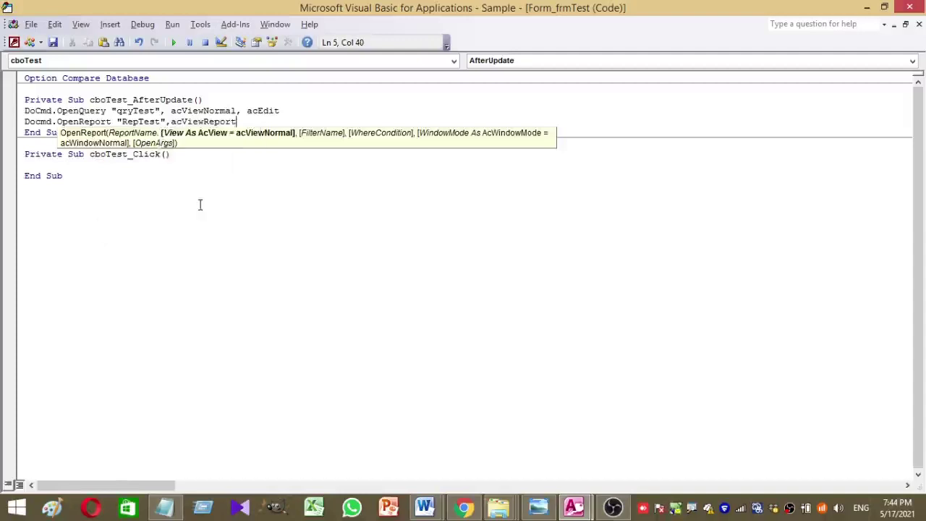
key(Return)
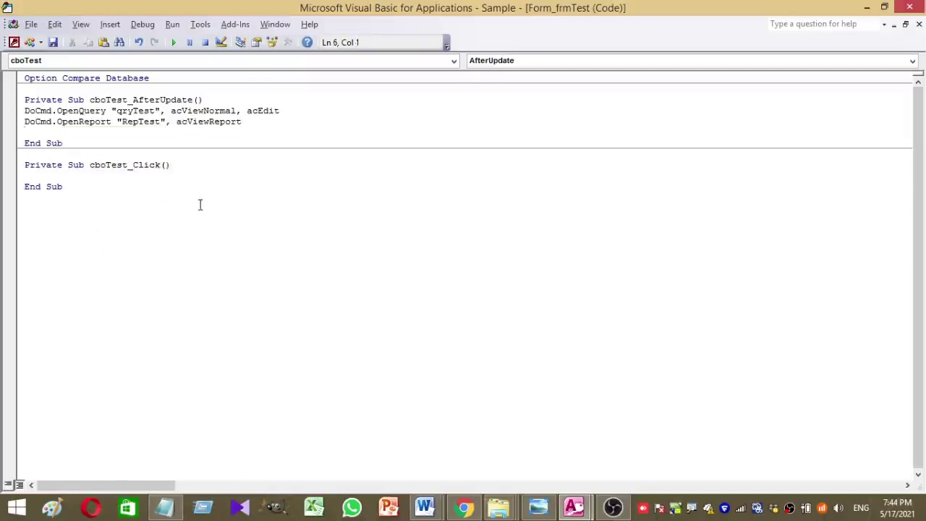
text(Do)
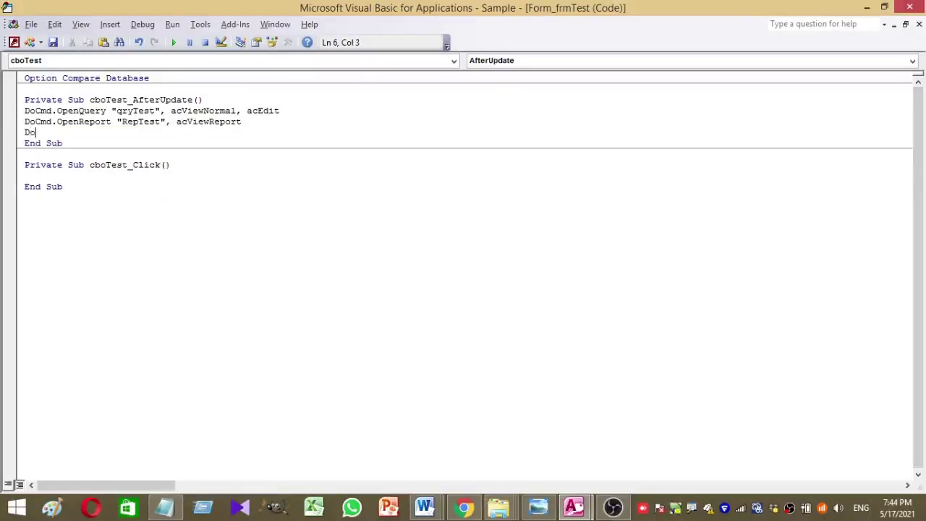
text(cmd.close)
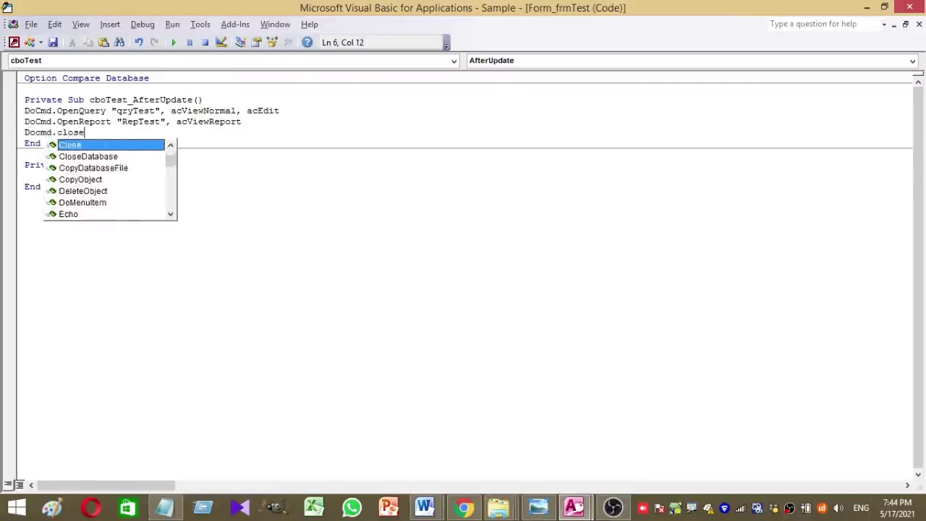
text( acQuery,)
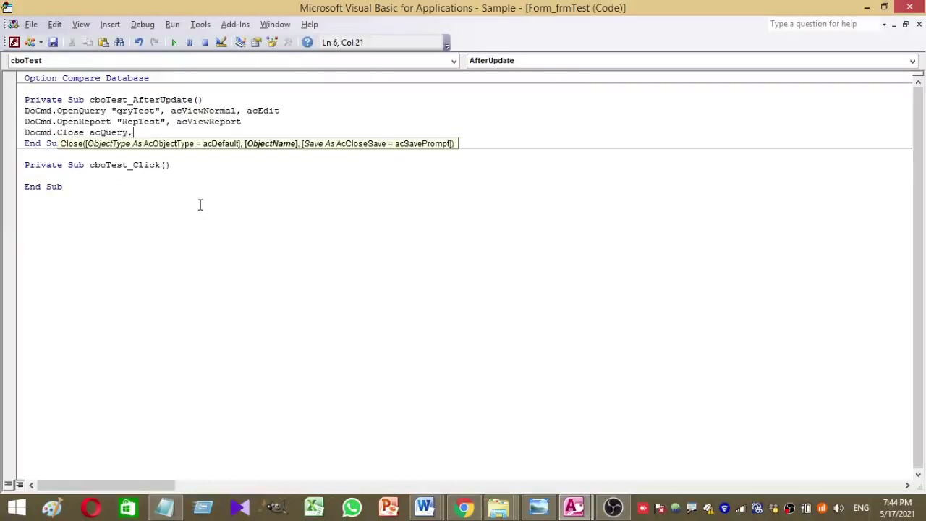
Complete DoCmd.Close acQuery, "qryTest" and add the line DoCmd.Close acForm, "frmTest".
text("qryTest)
key(Return)
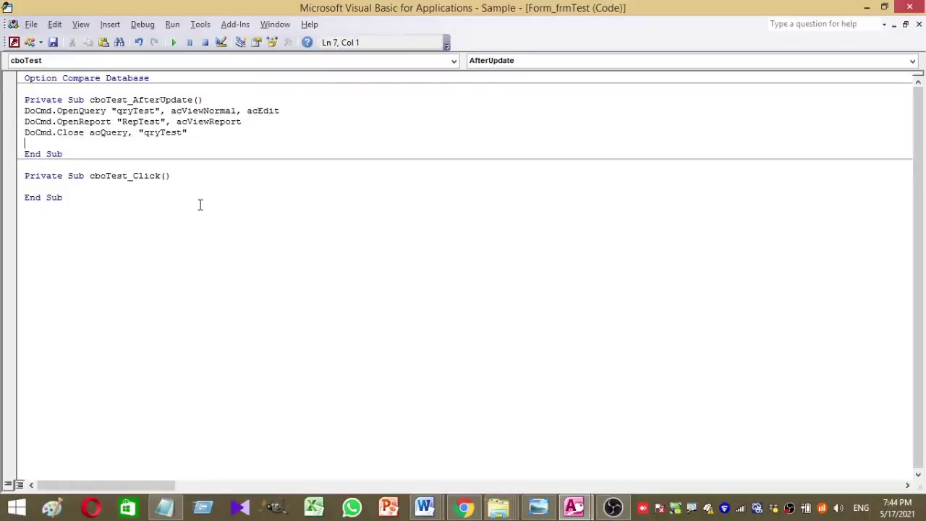
text(DoCmd.clos)
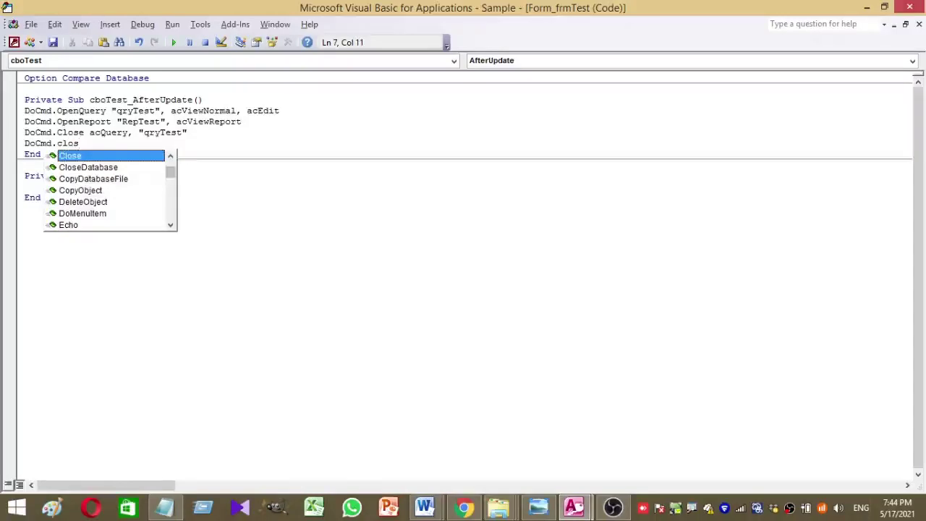
key(Tab)
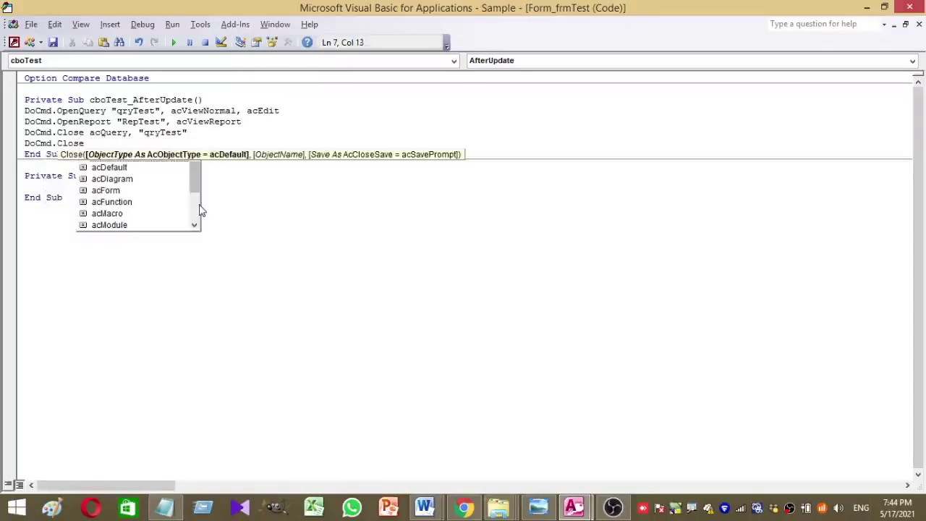
text(ac)
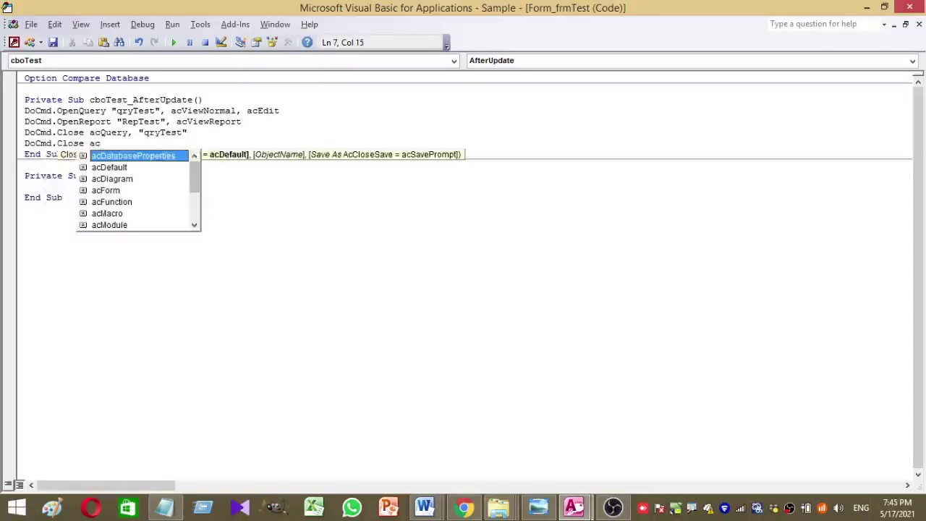
scroll(200, 205, down, 1)
text(f)
key(Tab)
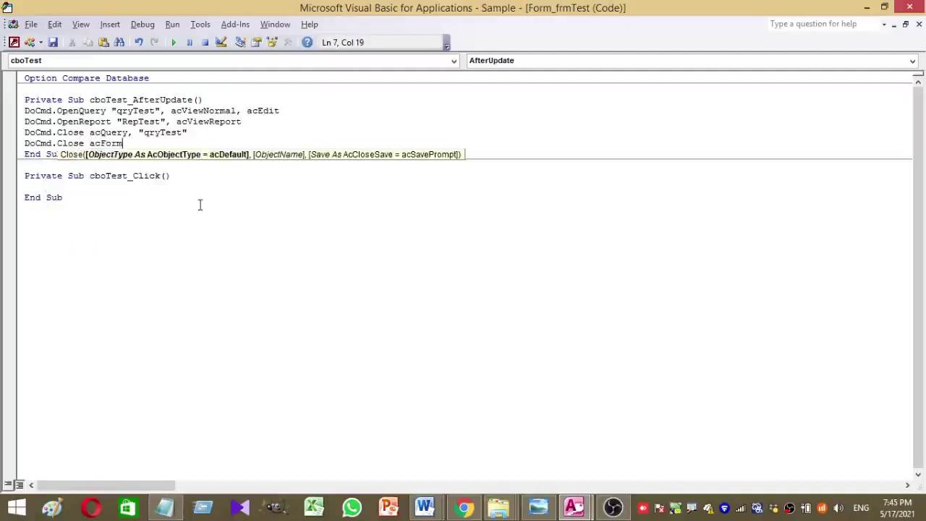
text(,)
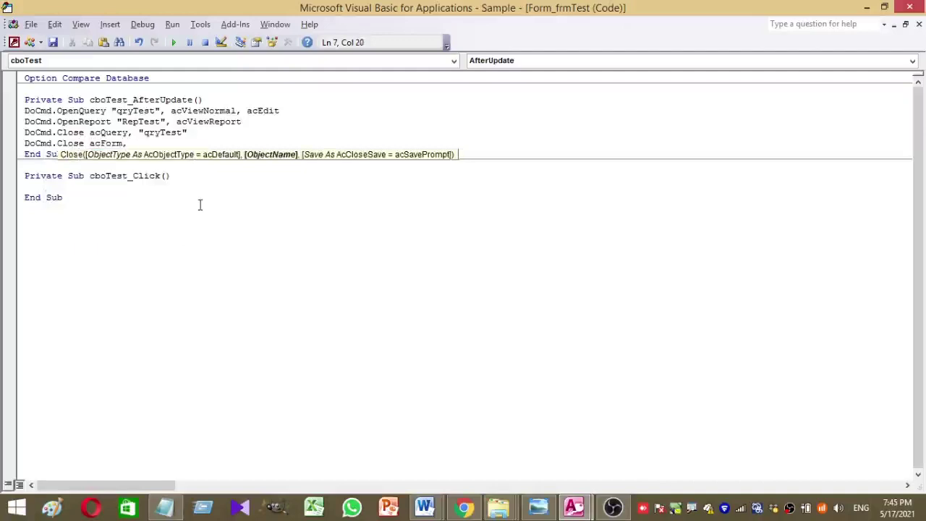
text(")
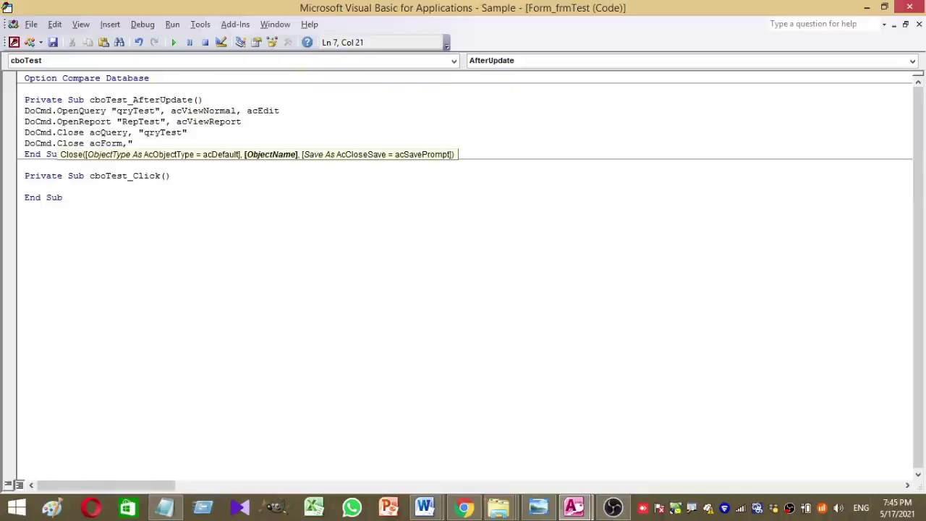
text(frmTest)
key(BackSpace)
key(BackSpace)
key(BackSpace)
text(est")
click(216, 291)
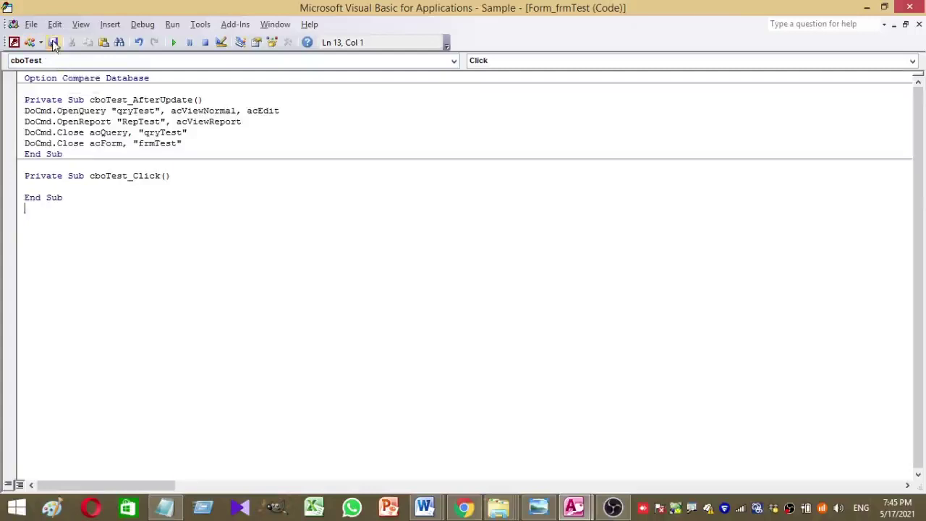
Switch back to Access and select the Detail section of frmTest in Design View.
click(13, 42)
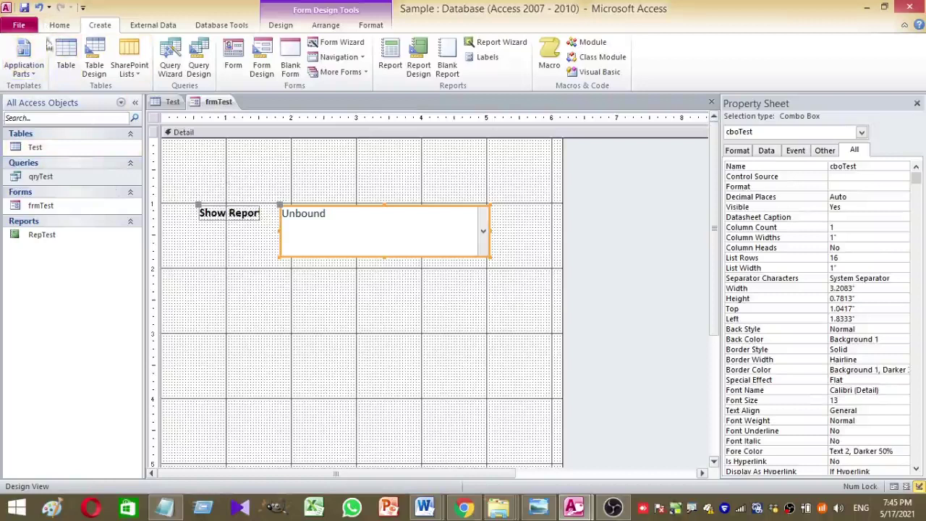
click(276, 152)
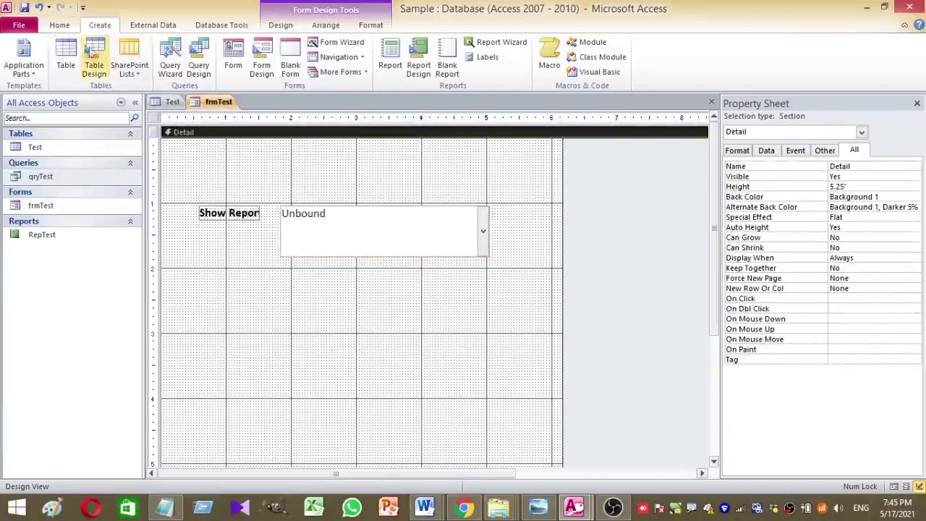
click(59, 26)
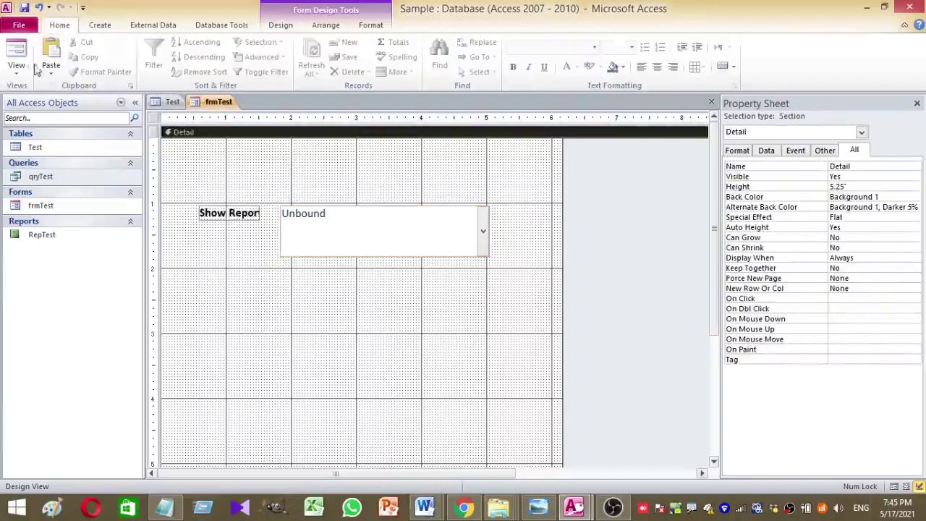
In Layout view, widen the Show Report label so its text fits.
click(16, 52)
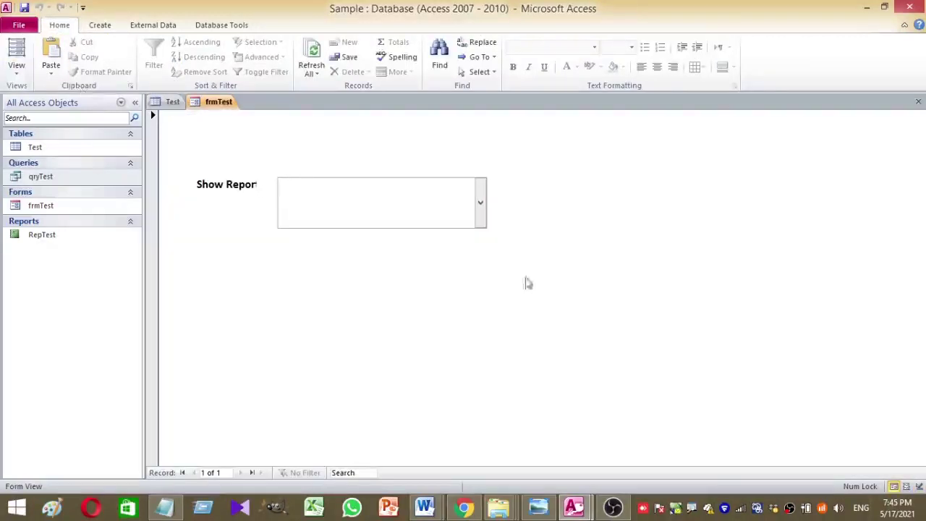
click(285, 184)
drag(285, 185, 291, 185)
click(312, 292)
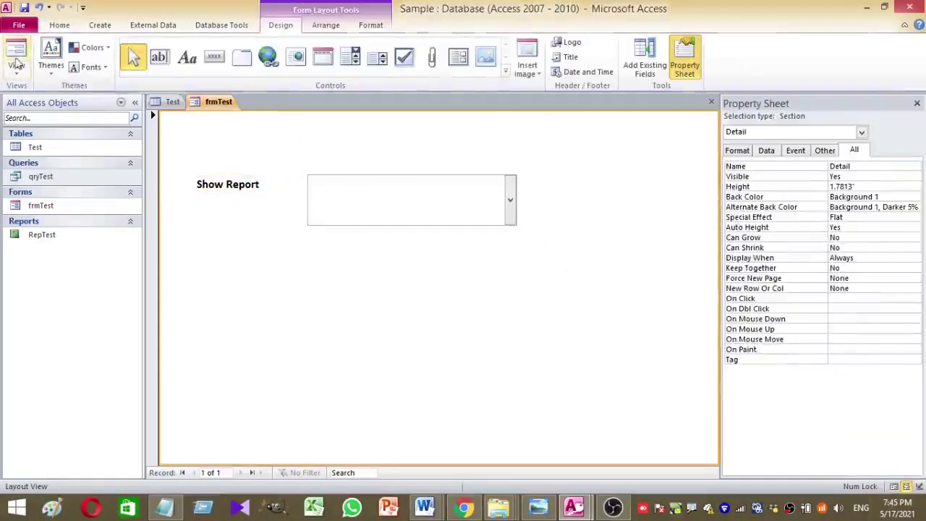
In Form view, pick SAGOVT from cboTest and save frmTest when prompted.
click(16, 52)
click(510, 201)
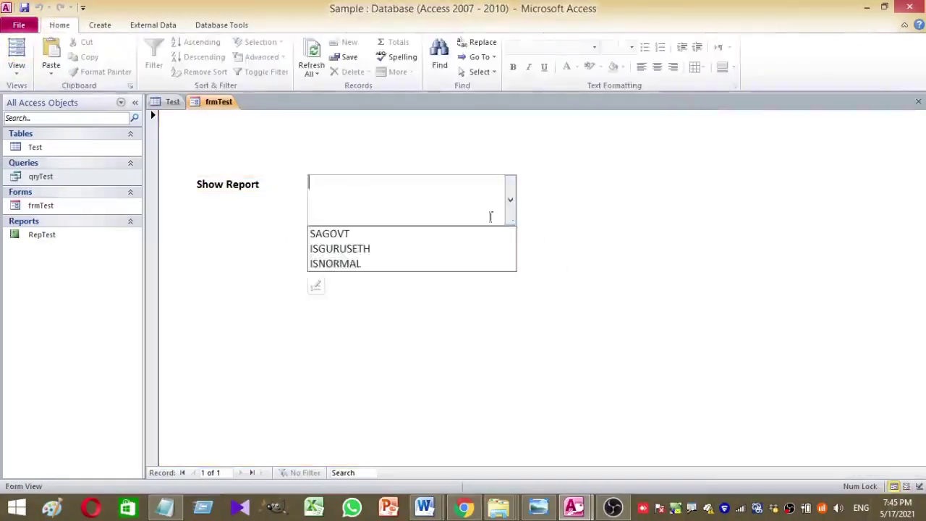
click(428, 236)
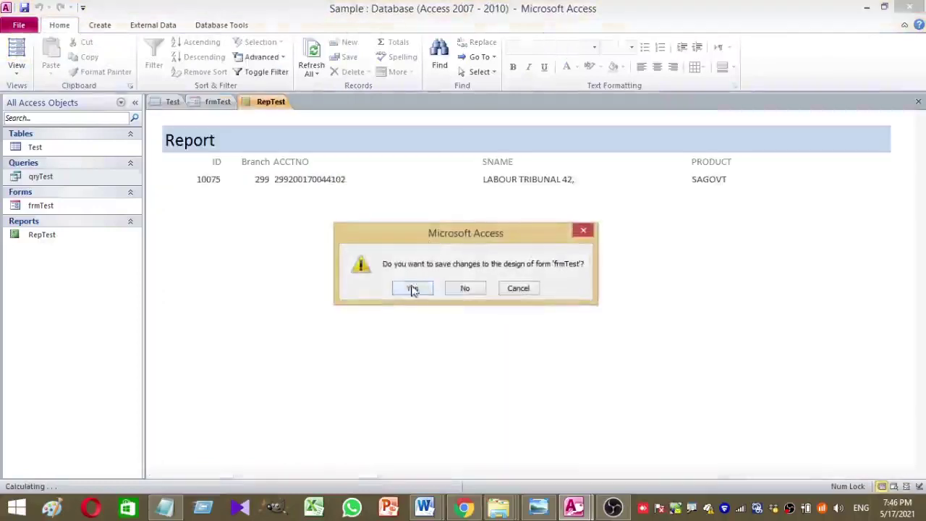
click(410, 289)
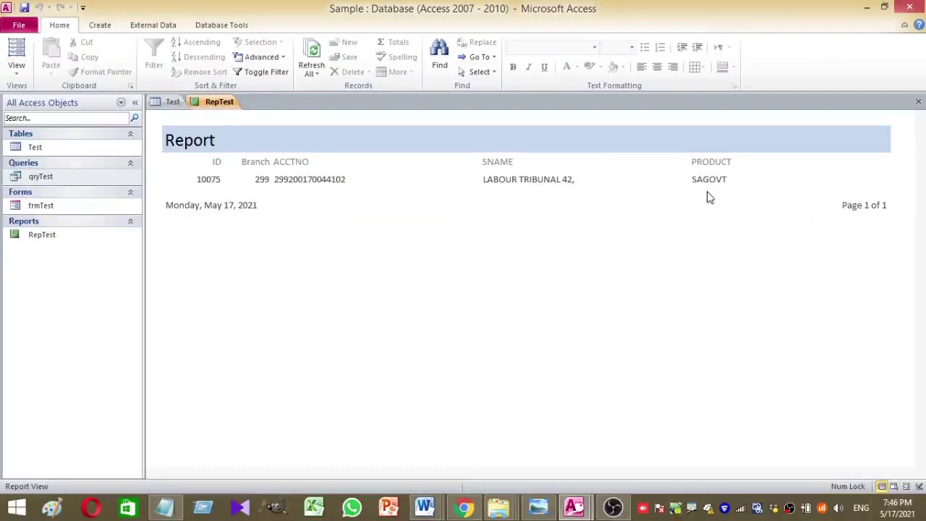
right_click(215, 106)
Close the RepTest and Test tabs, reopen frmTest and pick ISGURUSETH from the combo box.
click(233, 126)
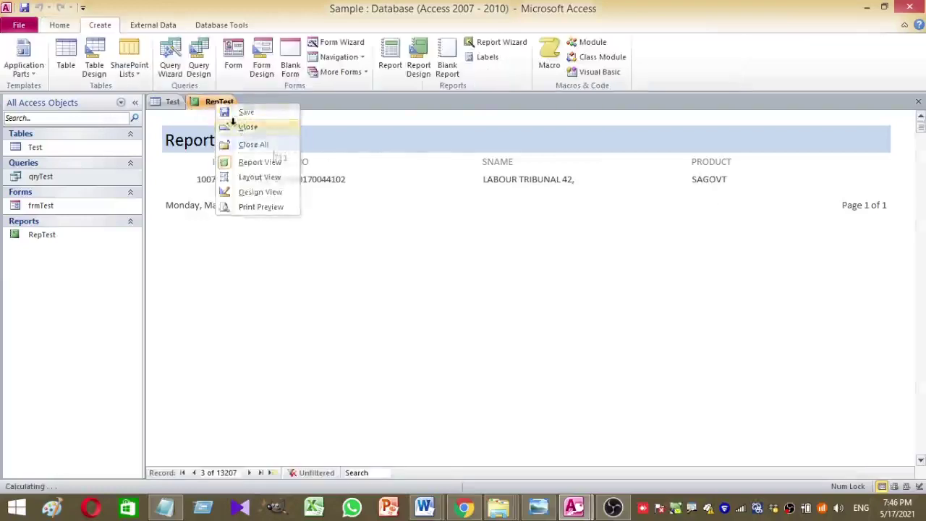
right_click(175, 105)
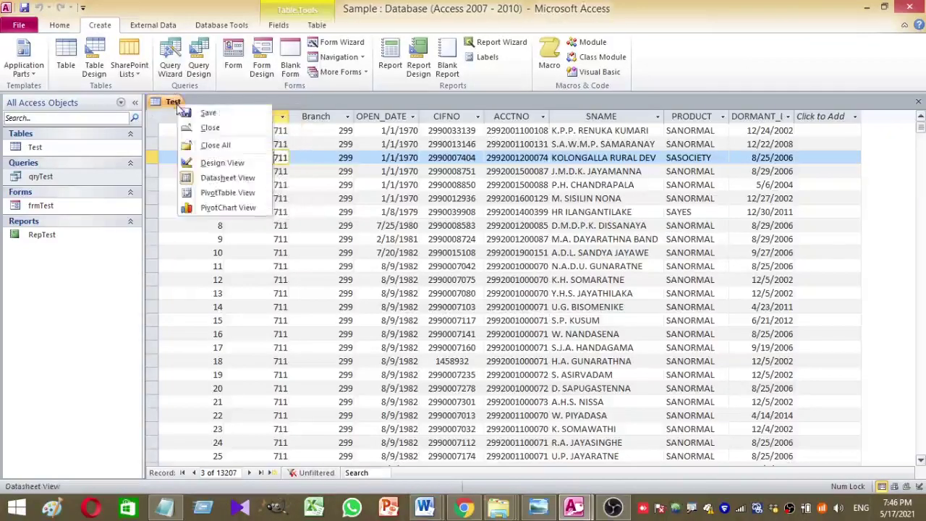
click(208, 128)
double_click(99, 206)
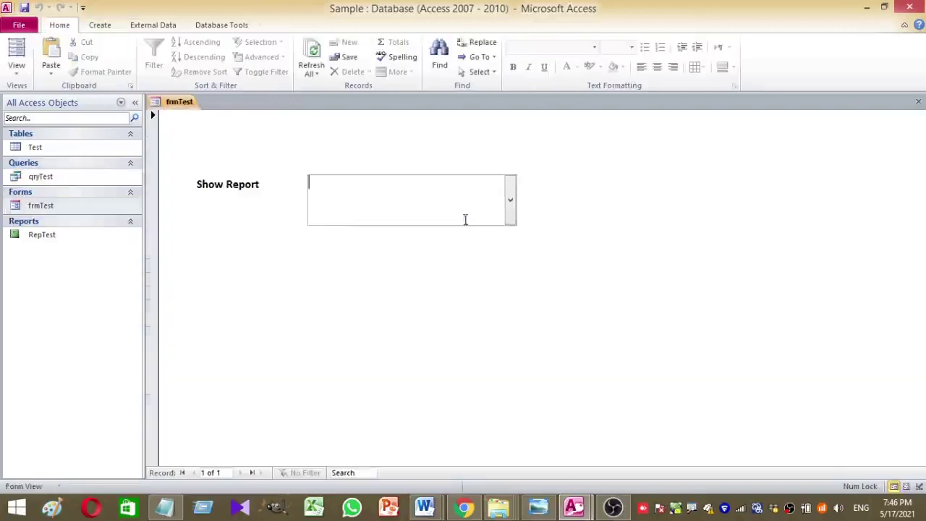
click(508, 212)
click(432, 253)
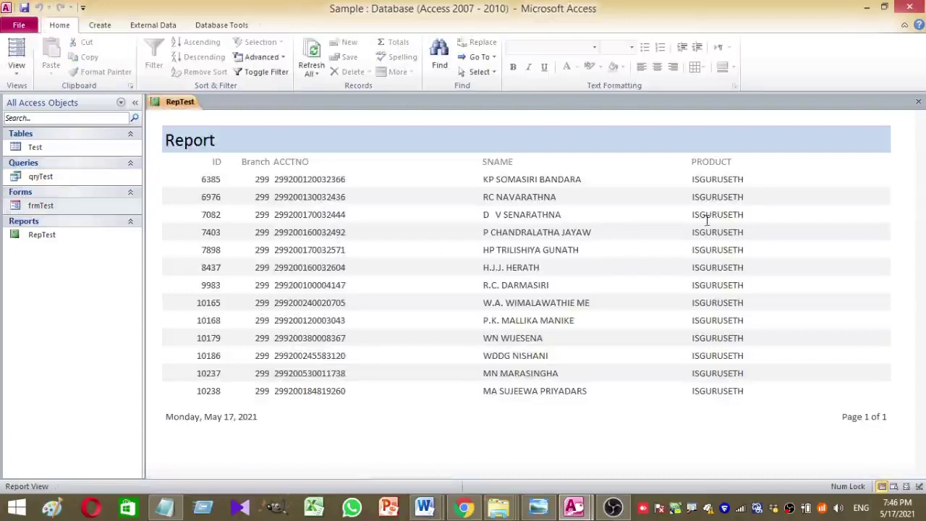
Close that RepTest preview, reopen frmTest and select ISGURUSETH again for its filtered report.
right_click(177, 105)
click(208, 126)
double_click(75, 207)
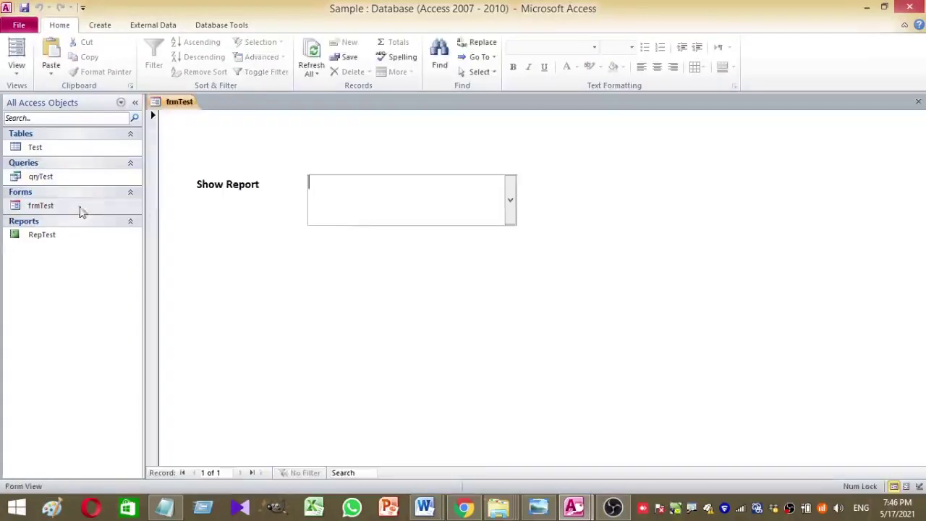
click(510, 200)
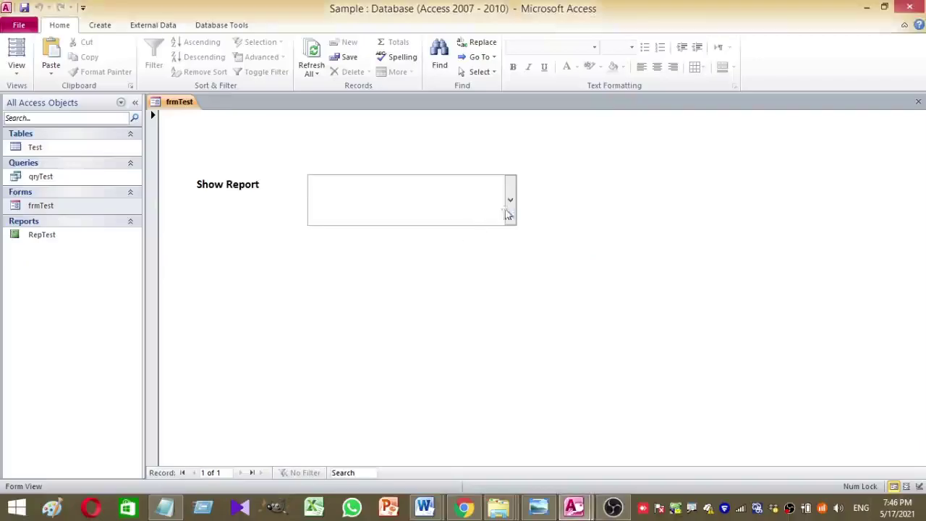
click(540, 175)
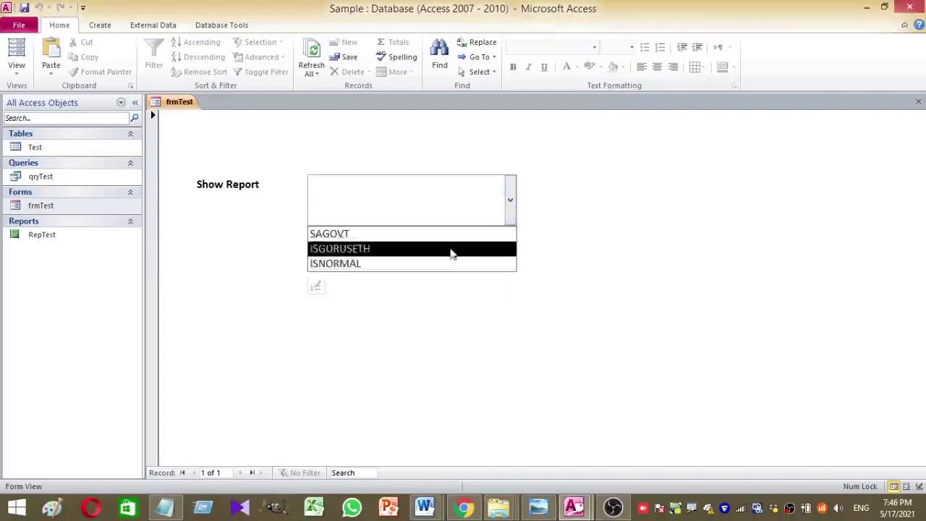
click(451, 249)
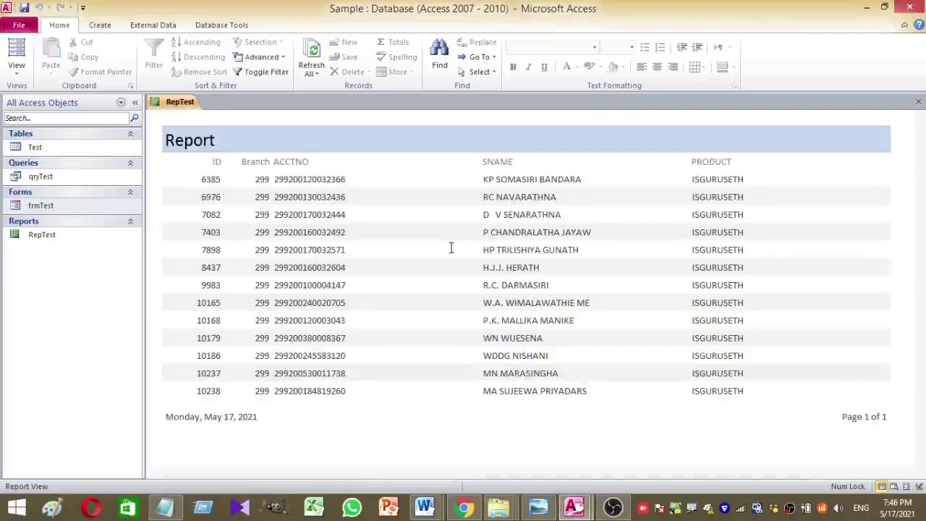